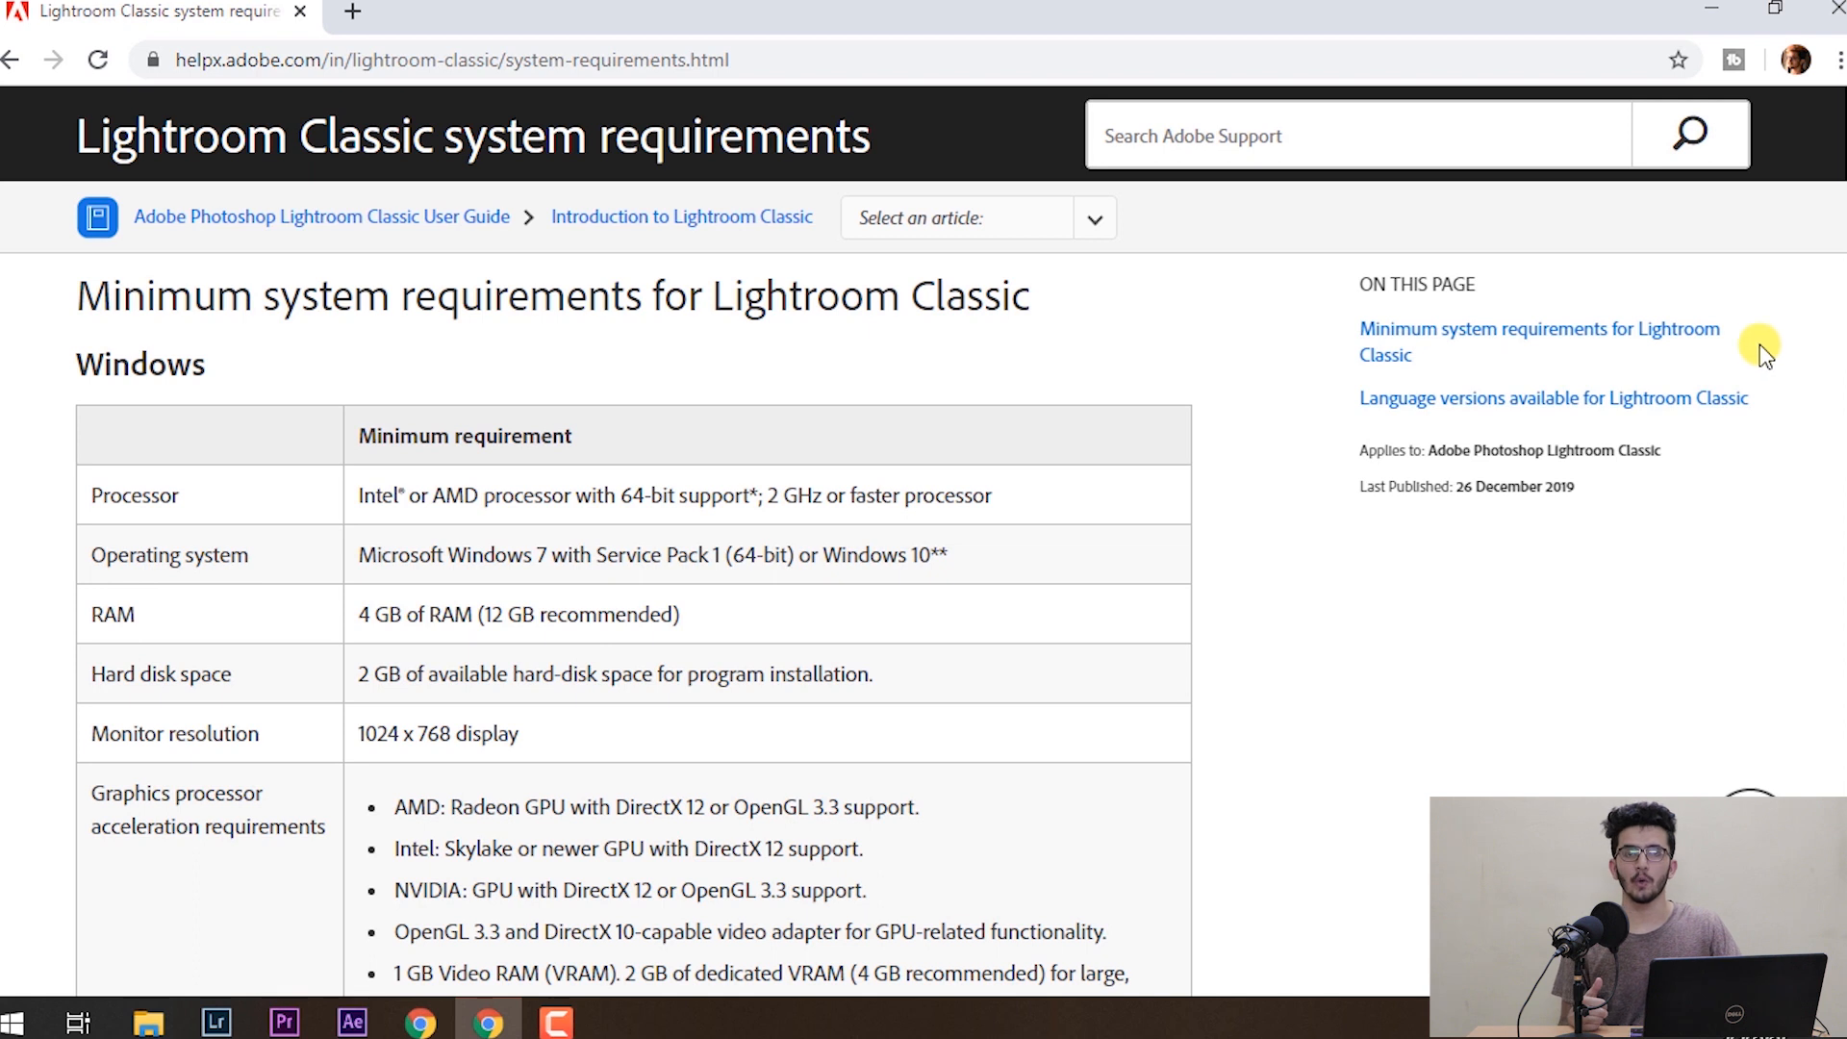
# Review the minimum system requirements for Lightroom Classic on Windows, including RAM, hard disk space and graphics processor.
pyautogui.doubleClick(497, 618)
pyautogui.moveTo(507, 617); pyautogui.dragTo(683, 619)
pyautogui.click(420, 617)
pyautogui.moveTo(359, 616); pyautogui.dragTo(476, 615)
pyautogui.click(528, 614)
pyautogui.moveTo(356, 673); pyautogui.dragTo(883, 685)
pyautogui.click(662, 588)
pyautogui.scroll(-4, 661, 589)
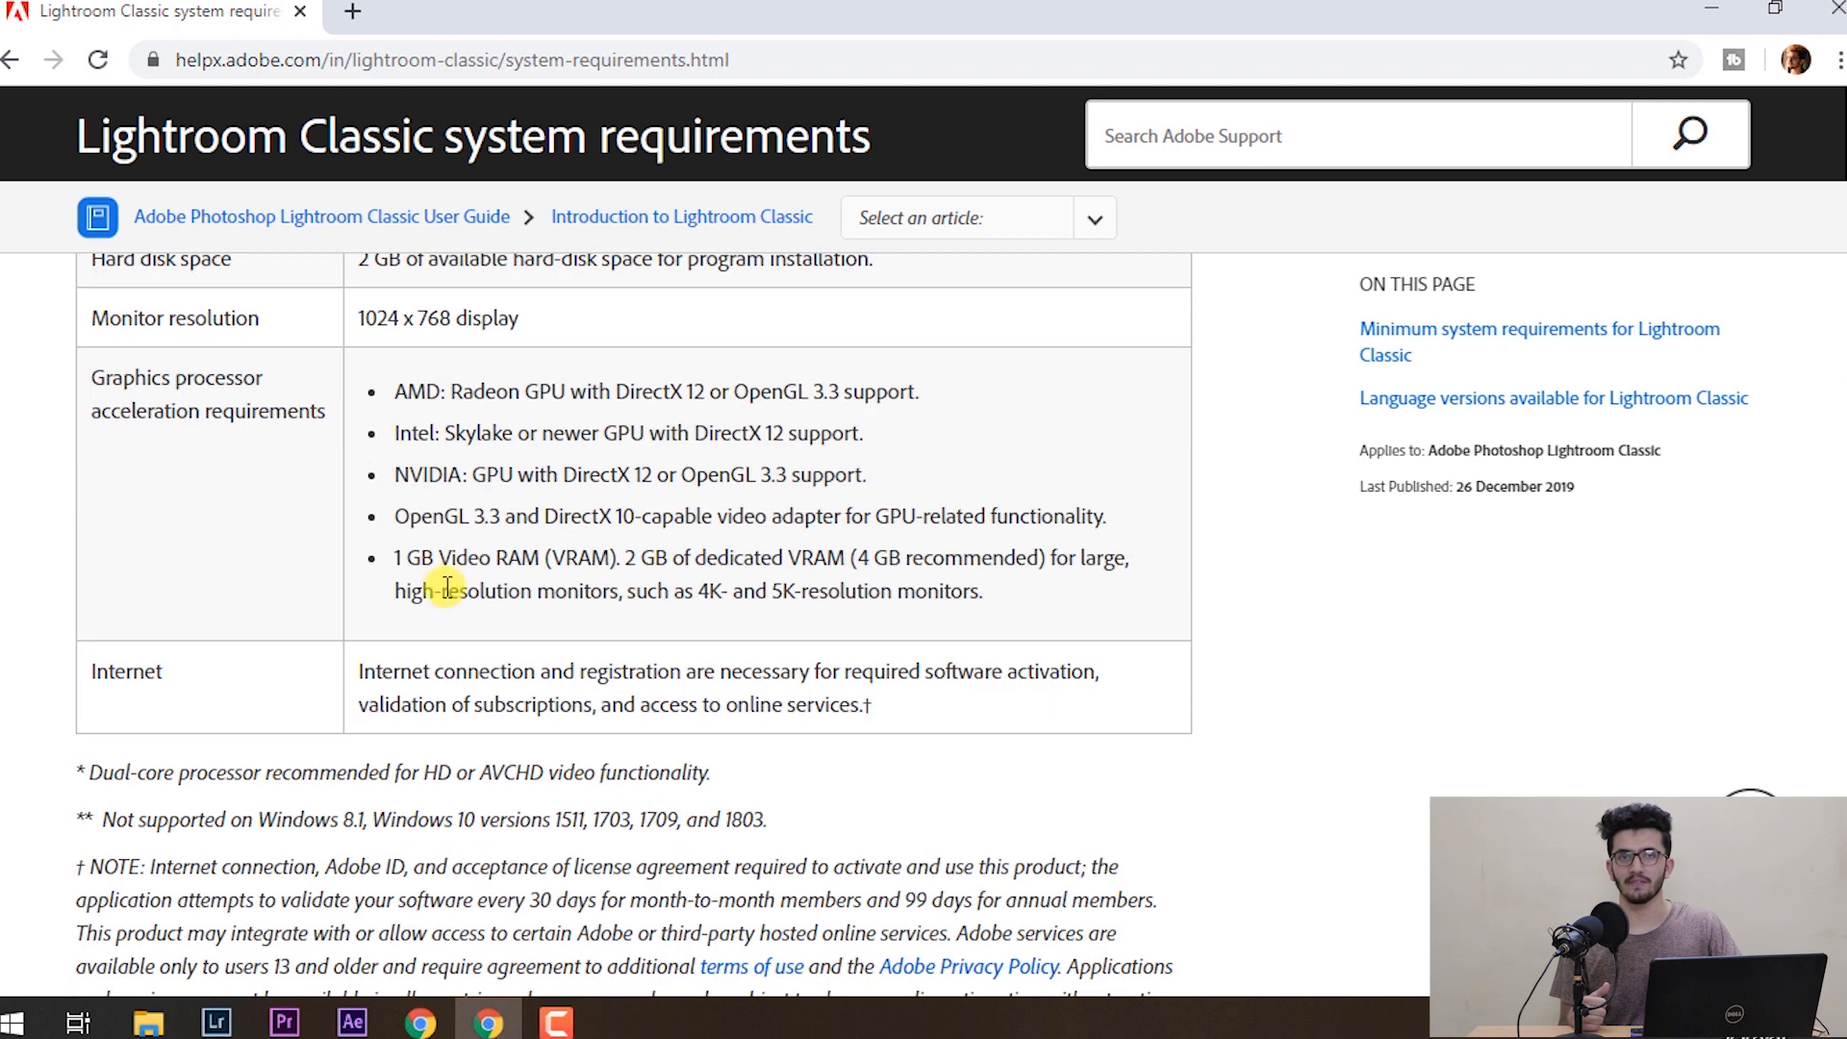
pyautogui.scroll(-4, 513, 660)
pyautogui.scroll(3, 513, 660)
# Review the factors that make hardware requirements vary in the "Exceed minimum system requirements" section of Adobe's Optimize performance page.
pyautogui.moveTo(1846, 363); pyautogui.dragTo(1838, 683)
pyautogui.moveTo(1844, 616); pyautogui.dragTo(1844, 154)
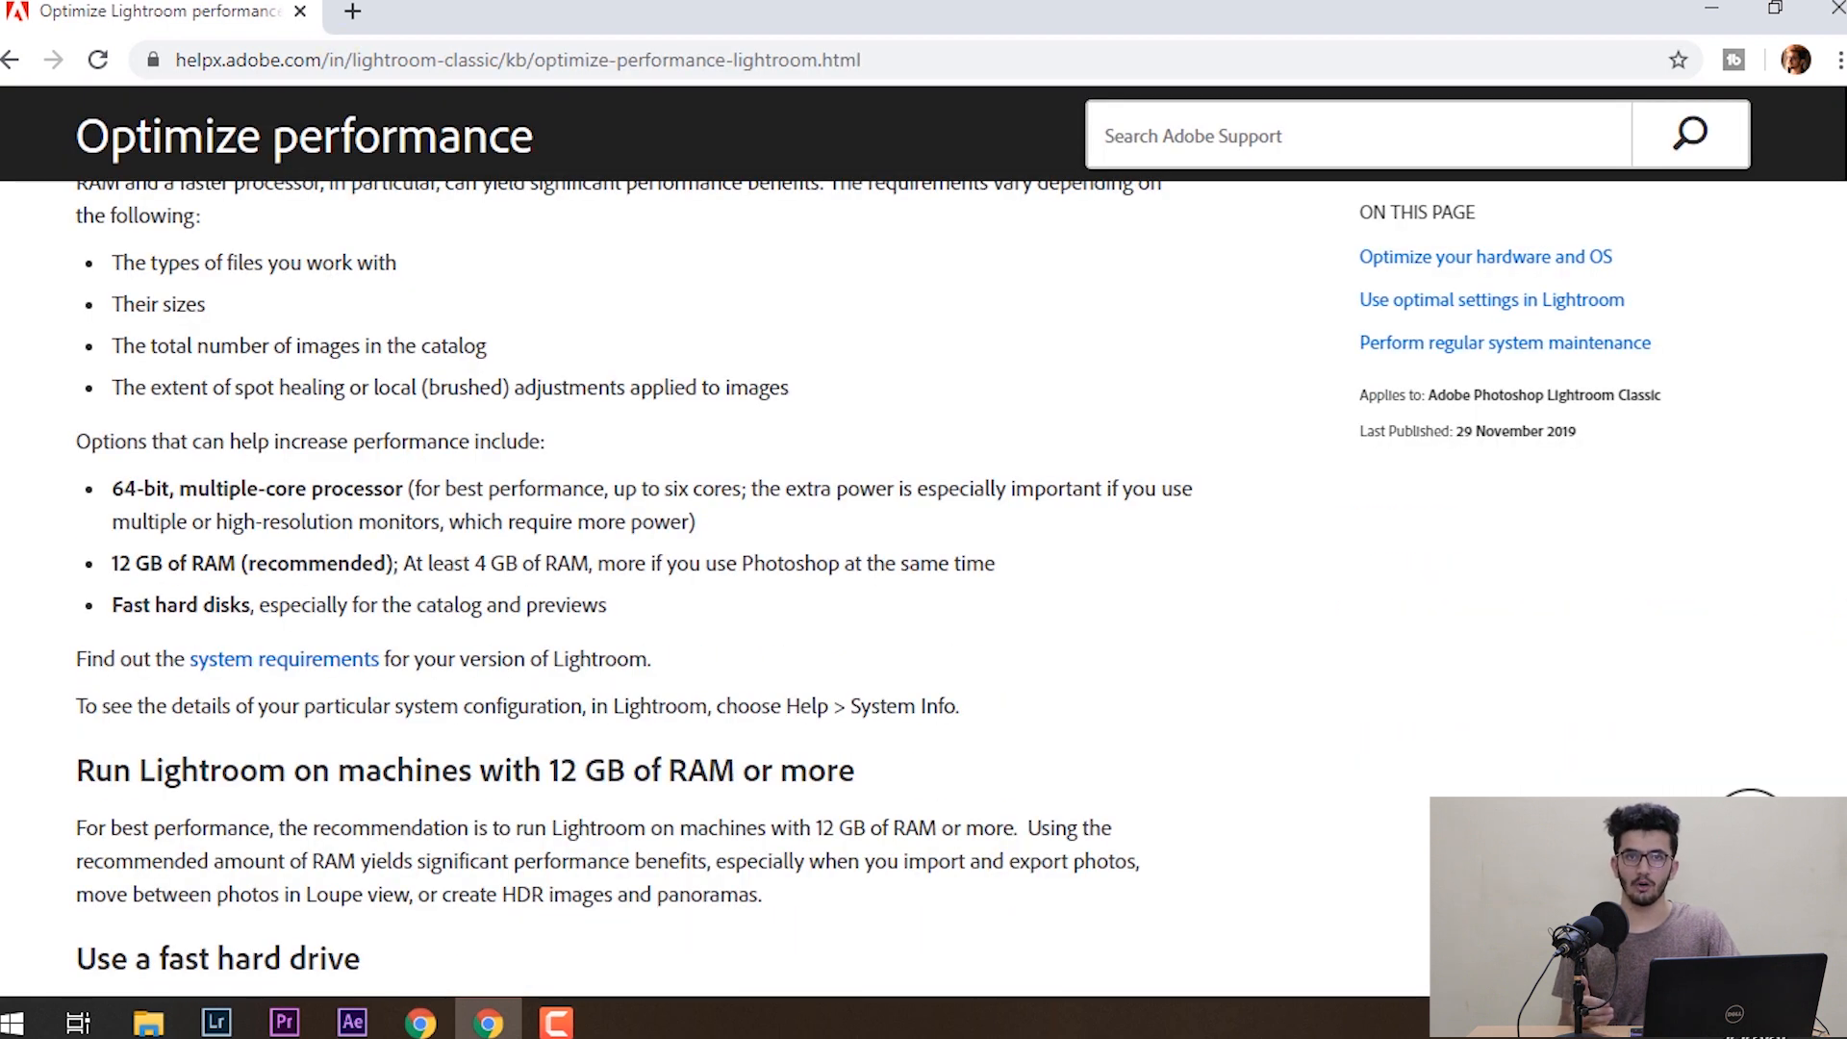
pyautogui.scroll(2, 673, 577)
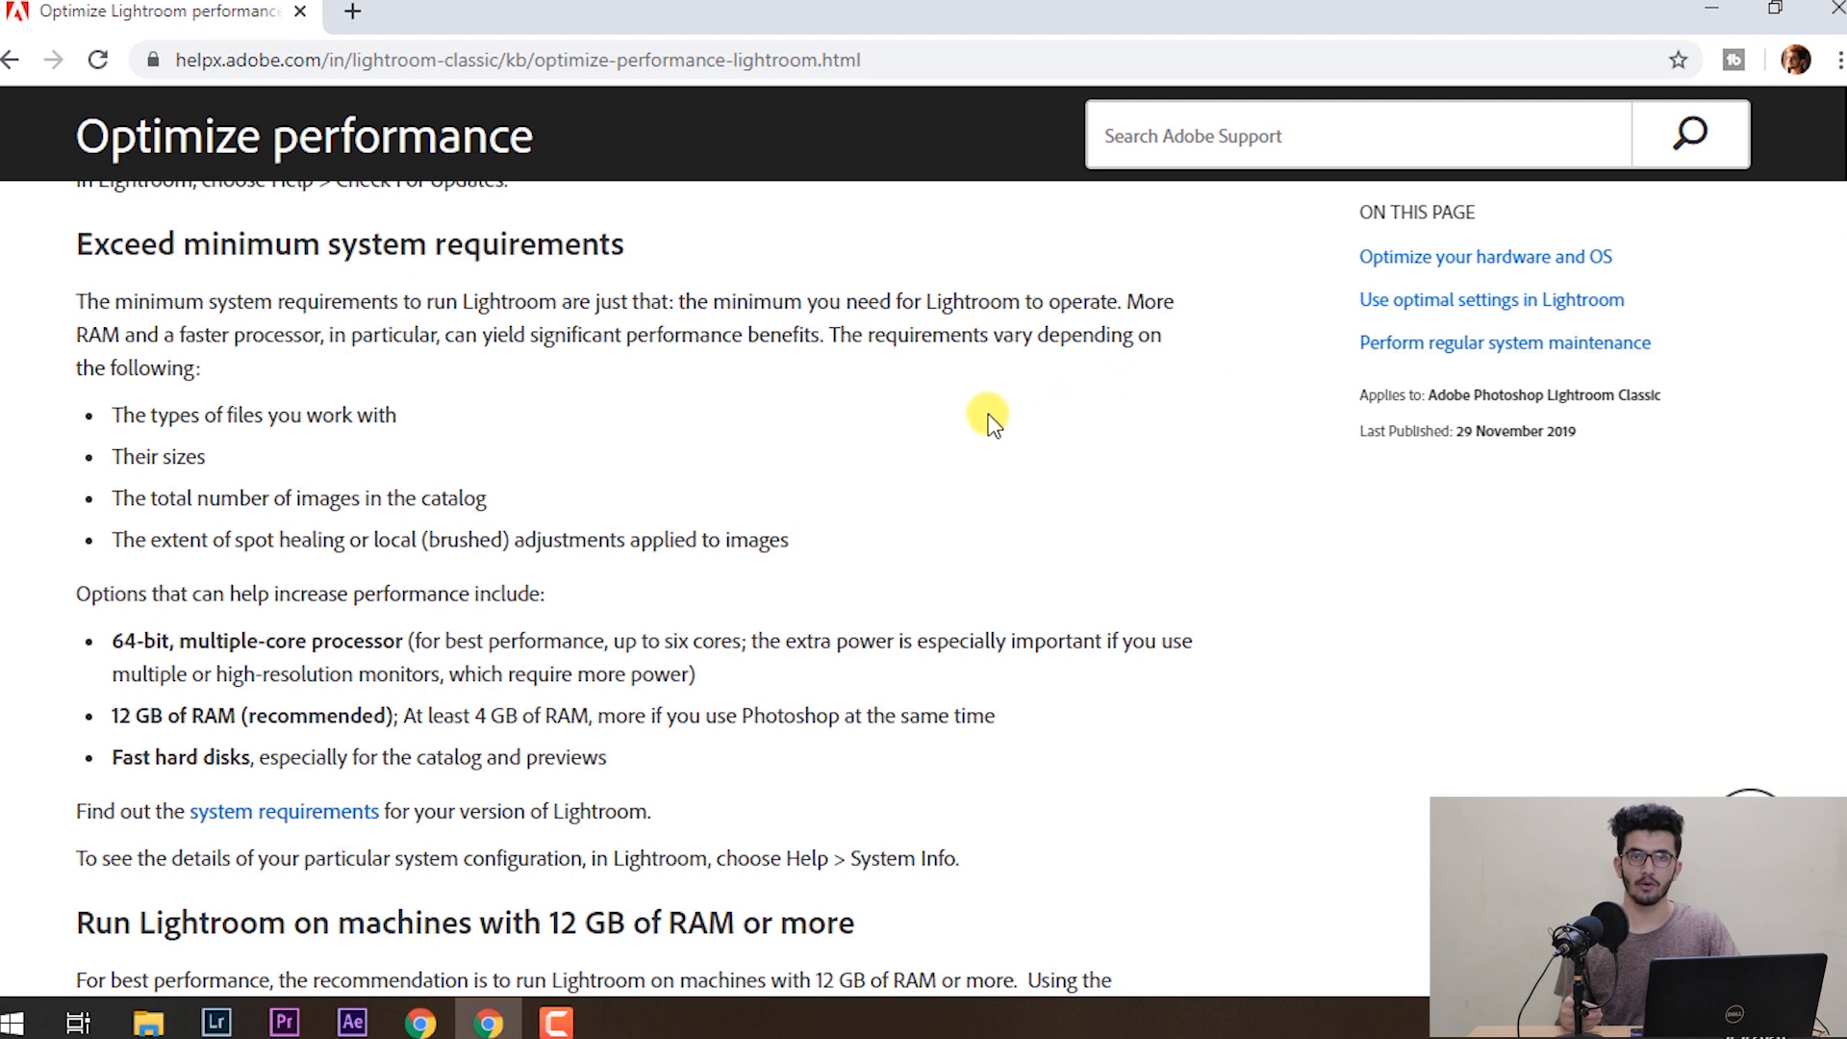
pyautogui.moveTo(830, 335); pyautogui.dragTo(1187, 374)
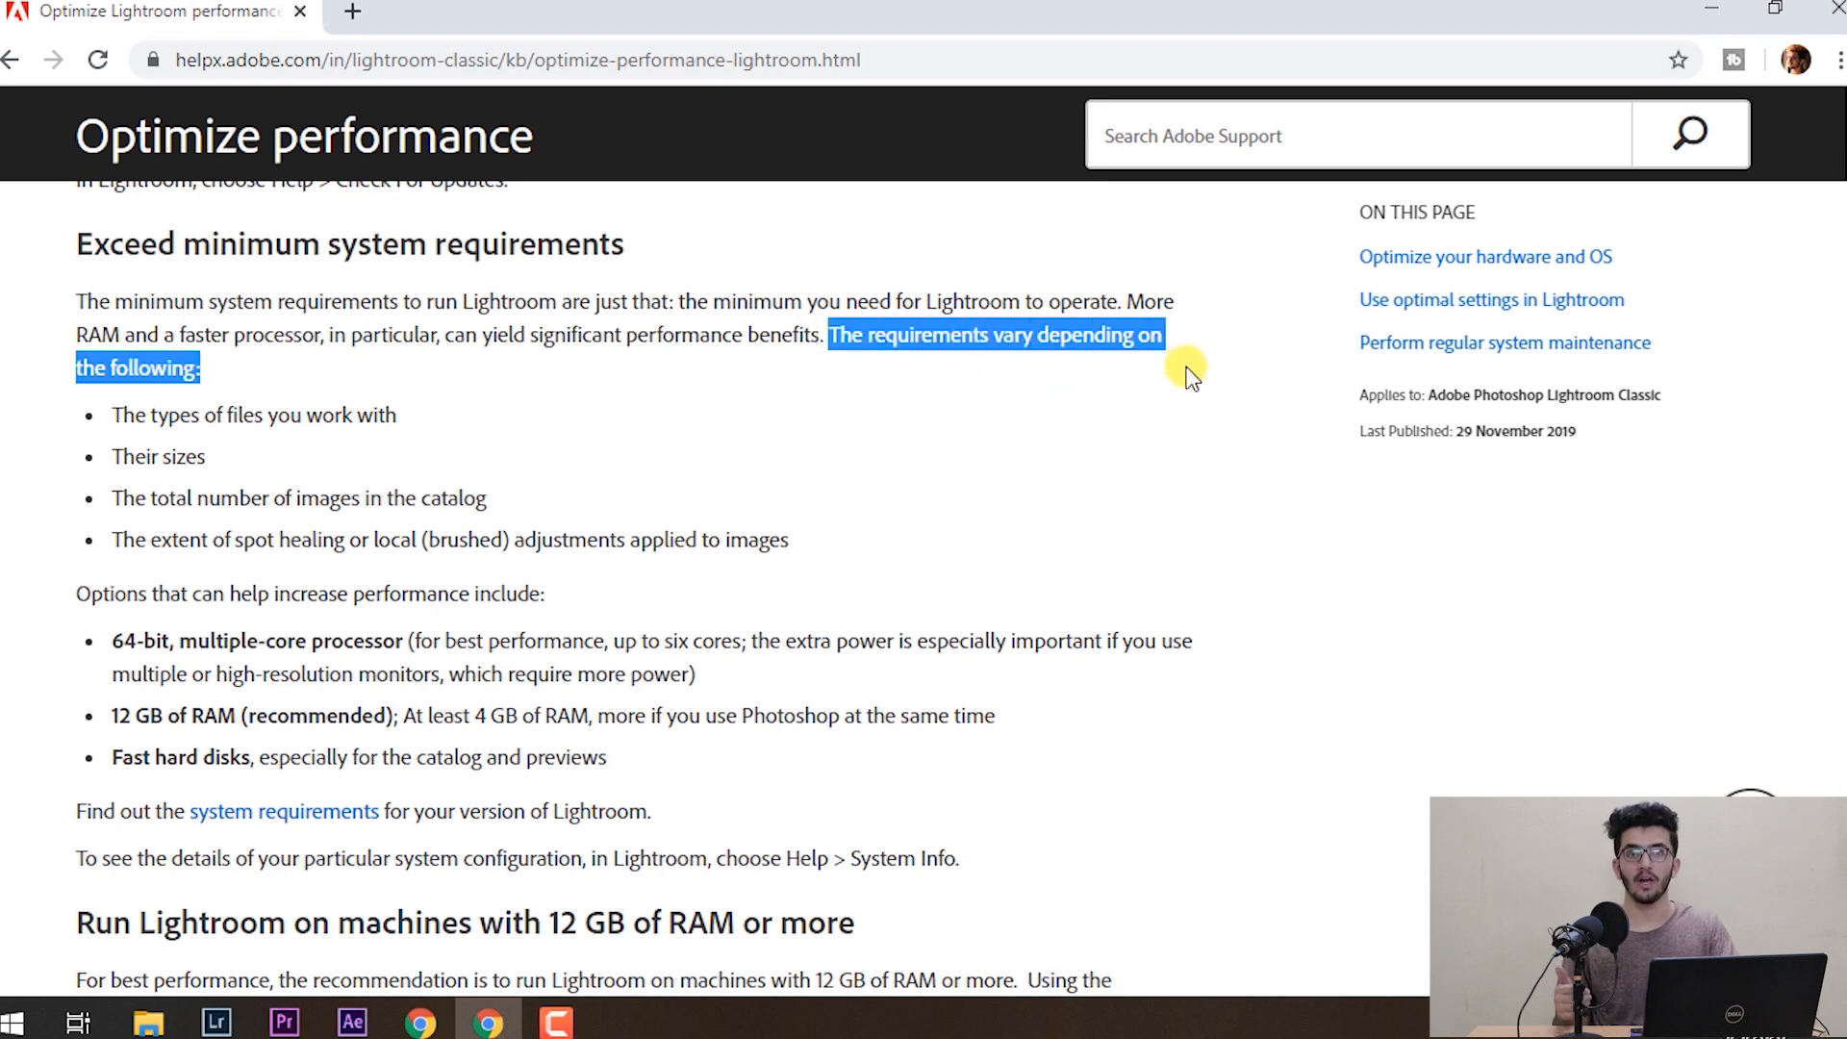
pyautogui.click(240, 424)
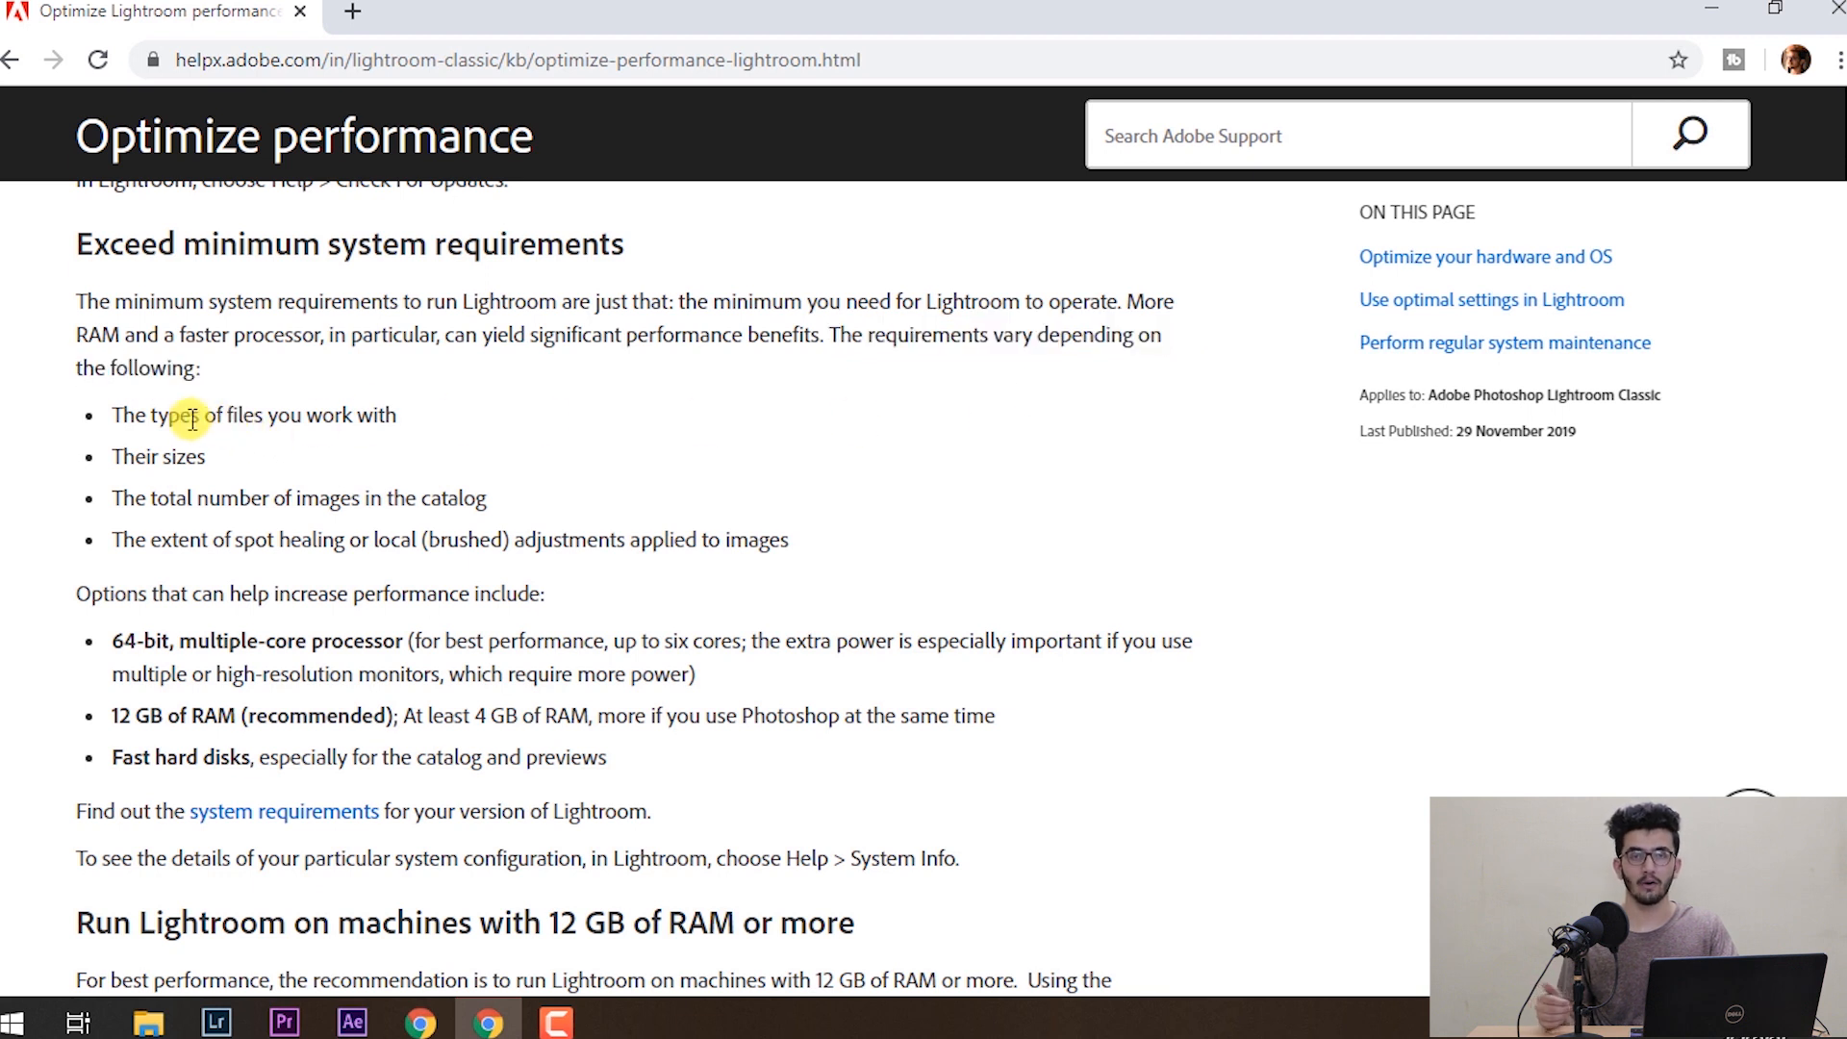
pyautogui.moveTo(113, 415); pyautogui.dragTo(429, 417)
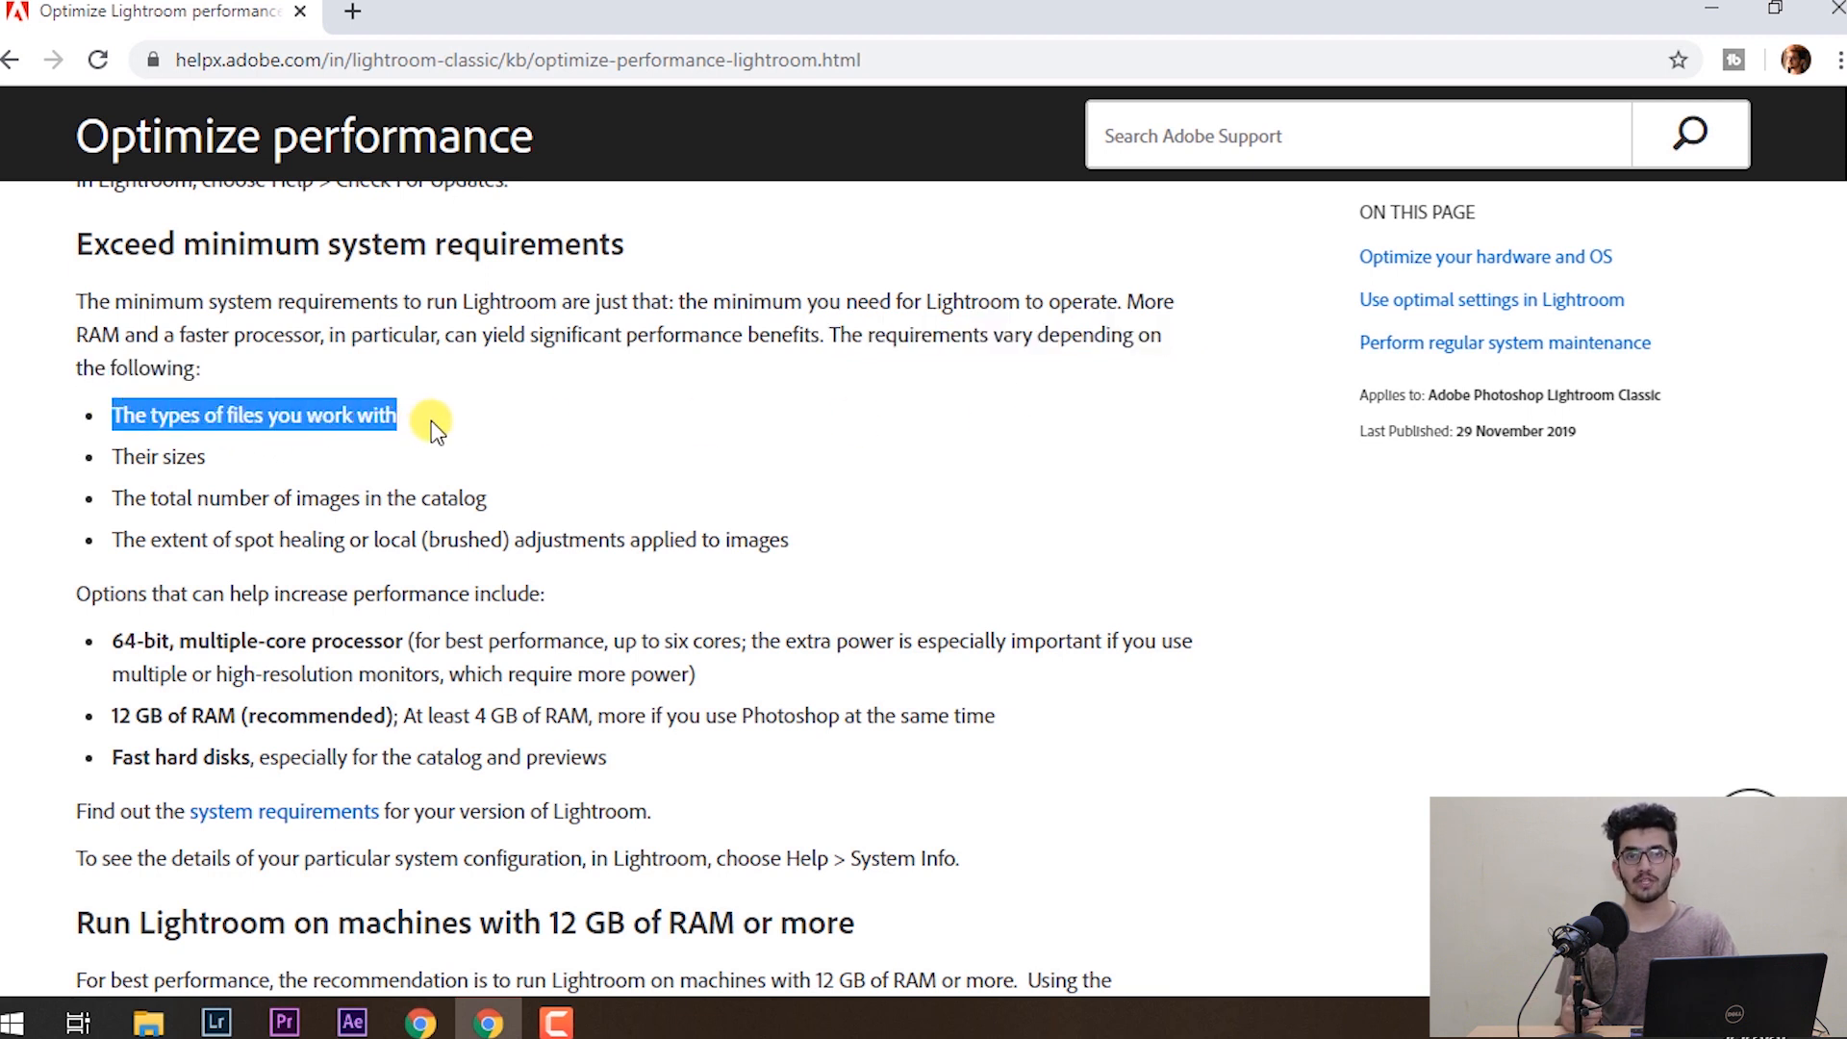
pyautogui.moveTo(109, 456); pyautogui.dragTo(255, 466)
pyautogui.moveTo(112, 498); pyautogui.dragTo(495, 498)
pyautogui.moveTo(114, 539); pyautogui.dragTo(846, 531)
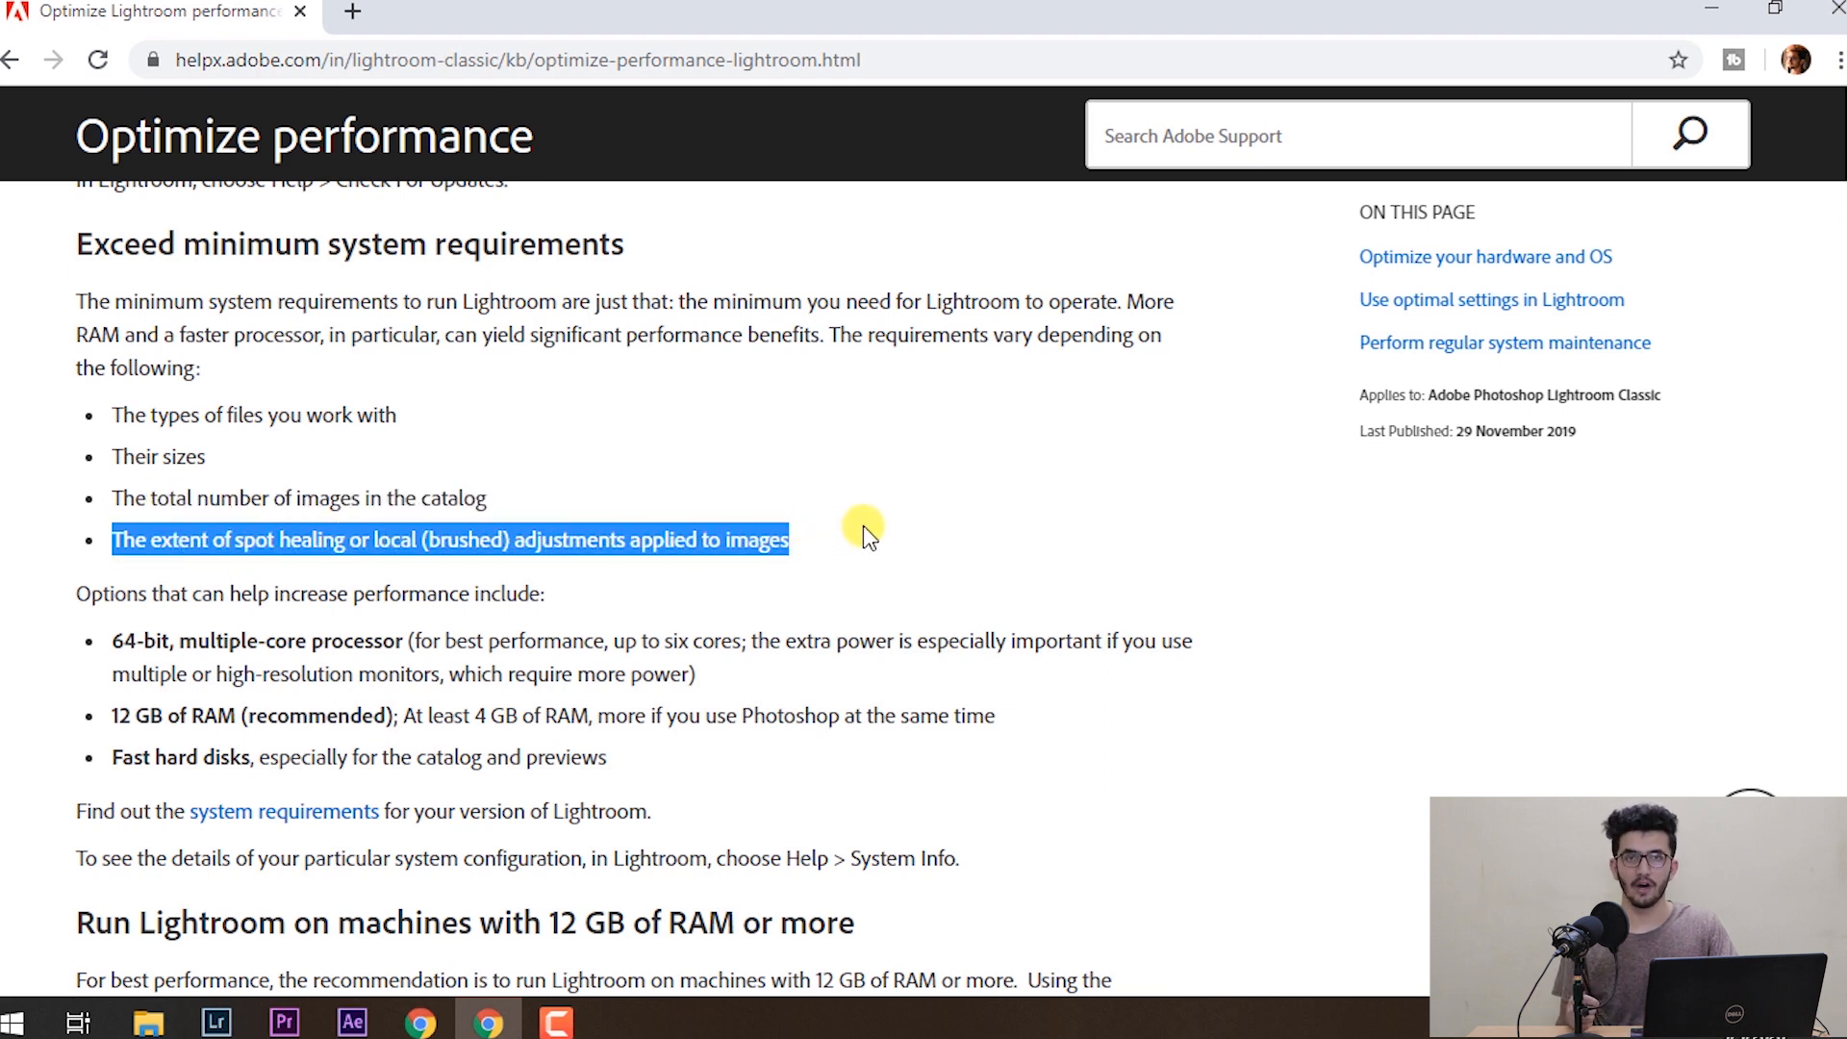
pyautogui.click(825, 526)
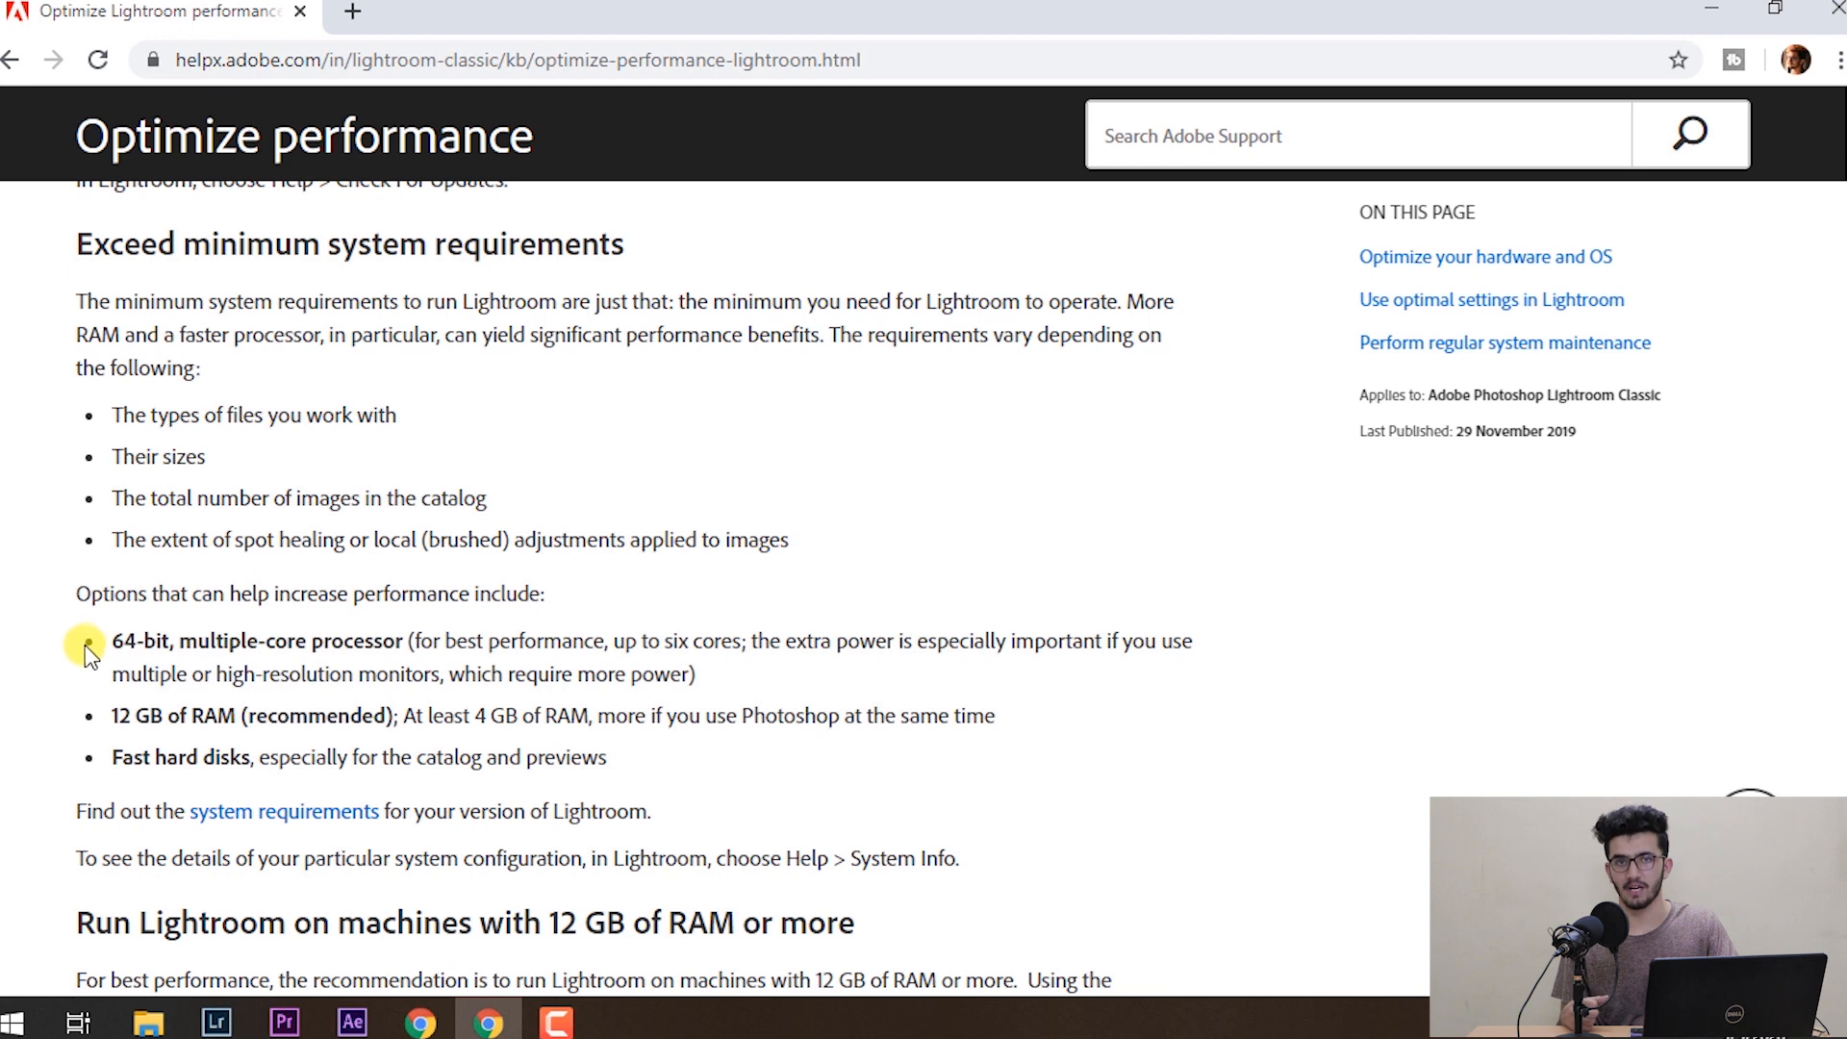
# Review the listed options for increasing performance, covering the processor, RAM and hard disks.
pyautogui.moveTo(116, 646); pyautogui.dragTo(731, 652)
pyautogui.moveTo(117, 717); pyautogui.dragTo(1023, 722)
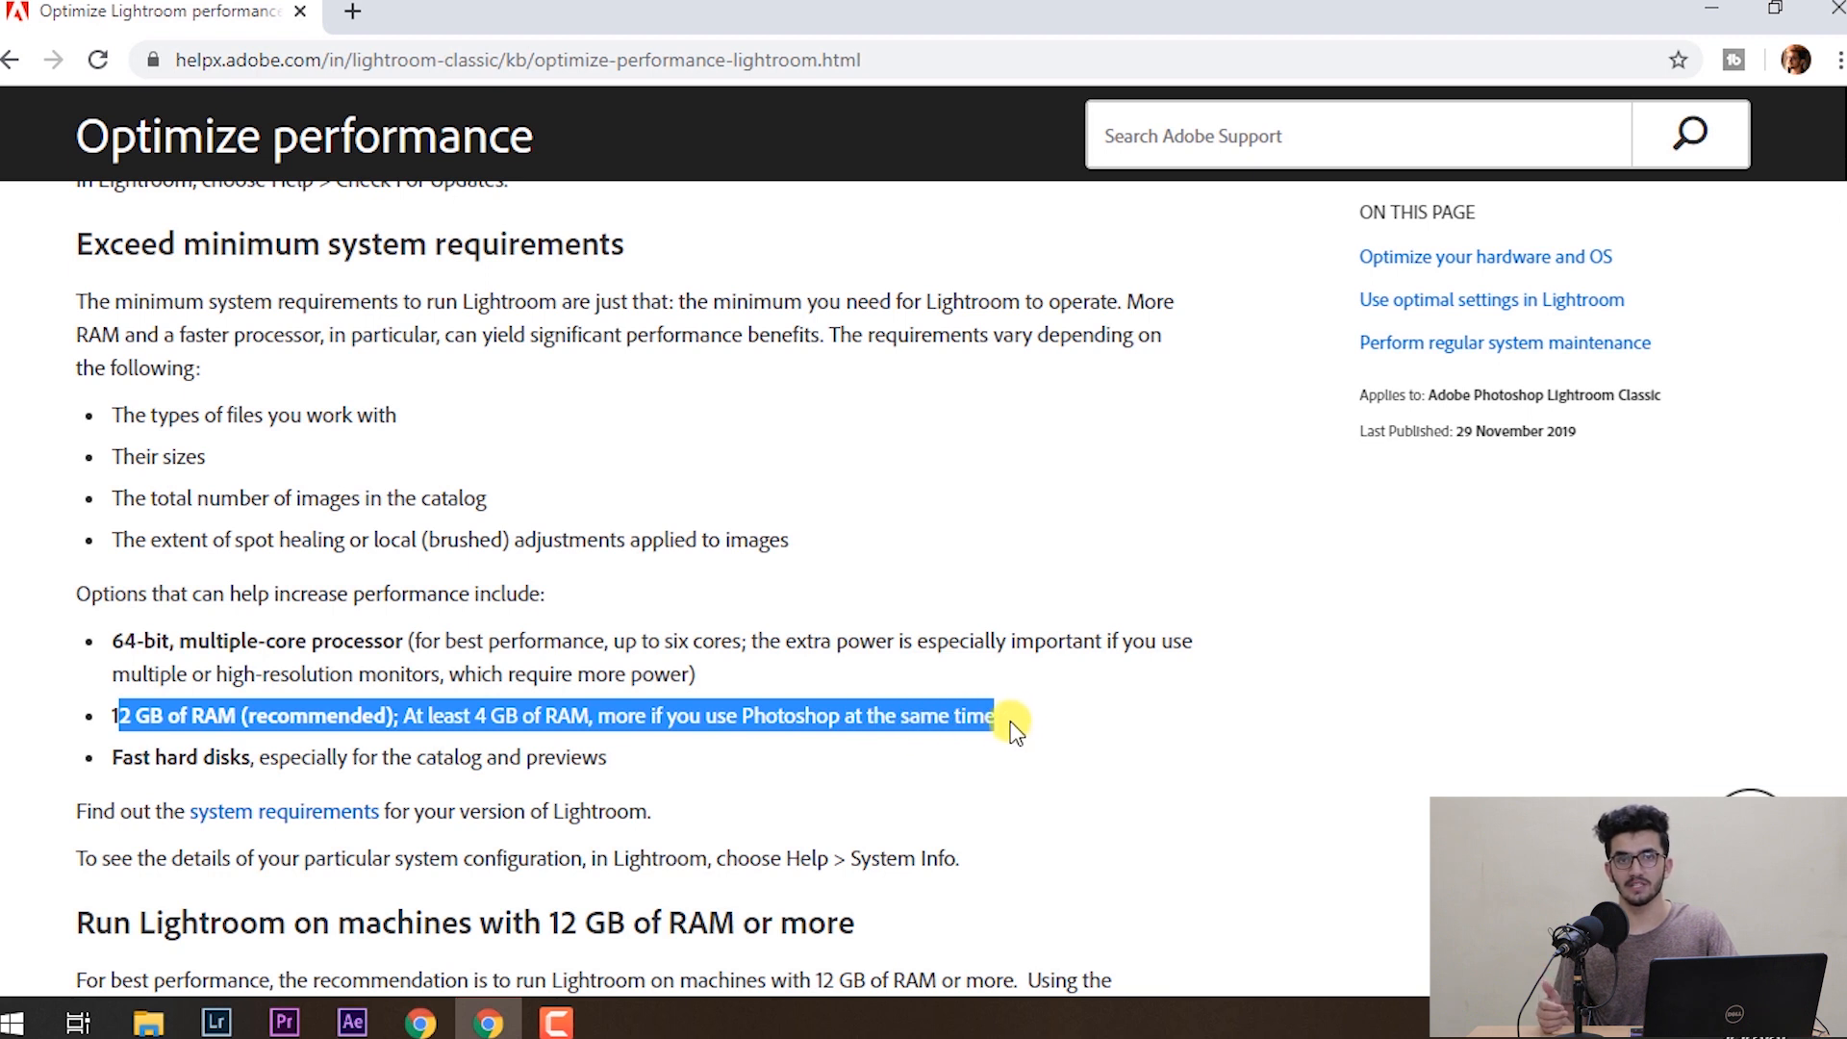
pyautogui.click(233, 729)
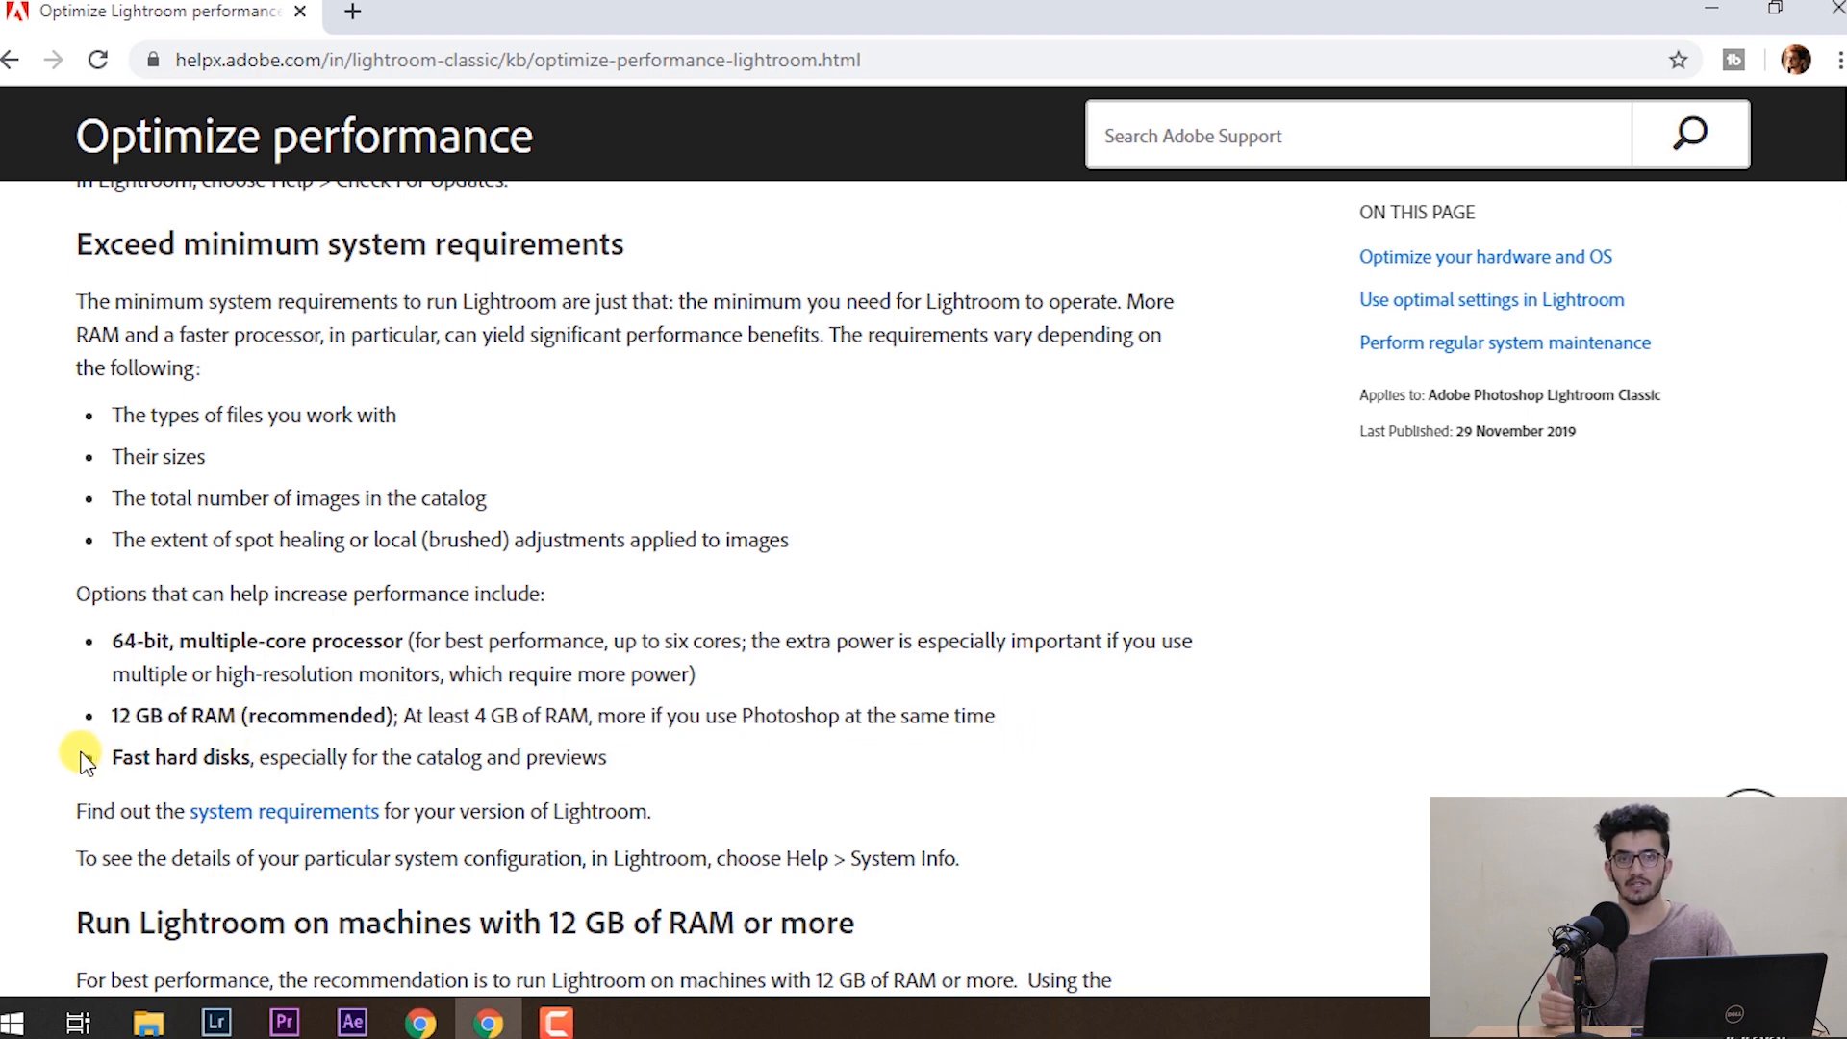
pyautogui.moveTo(116, 760); pyautogui.dragTo(729, 774)
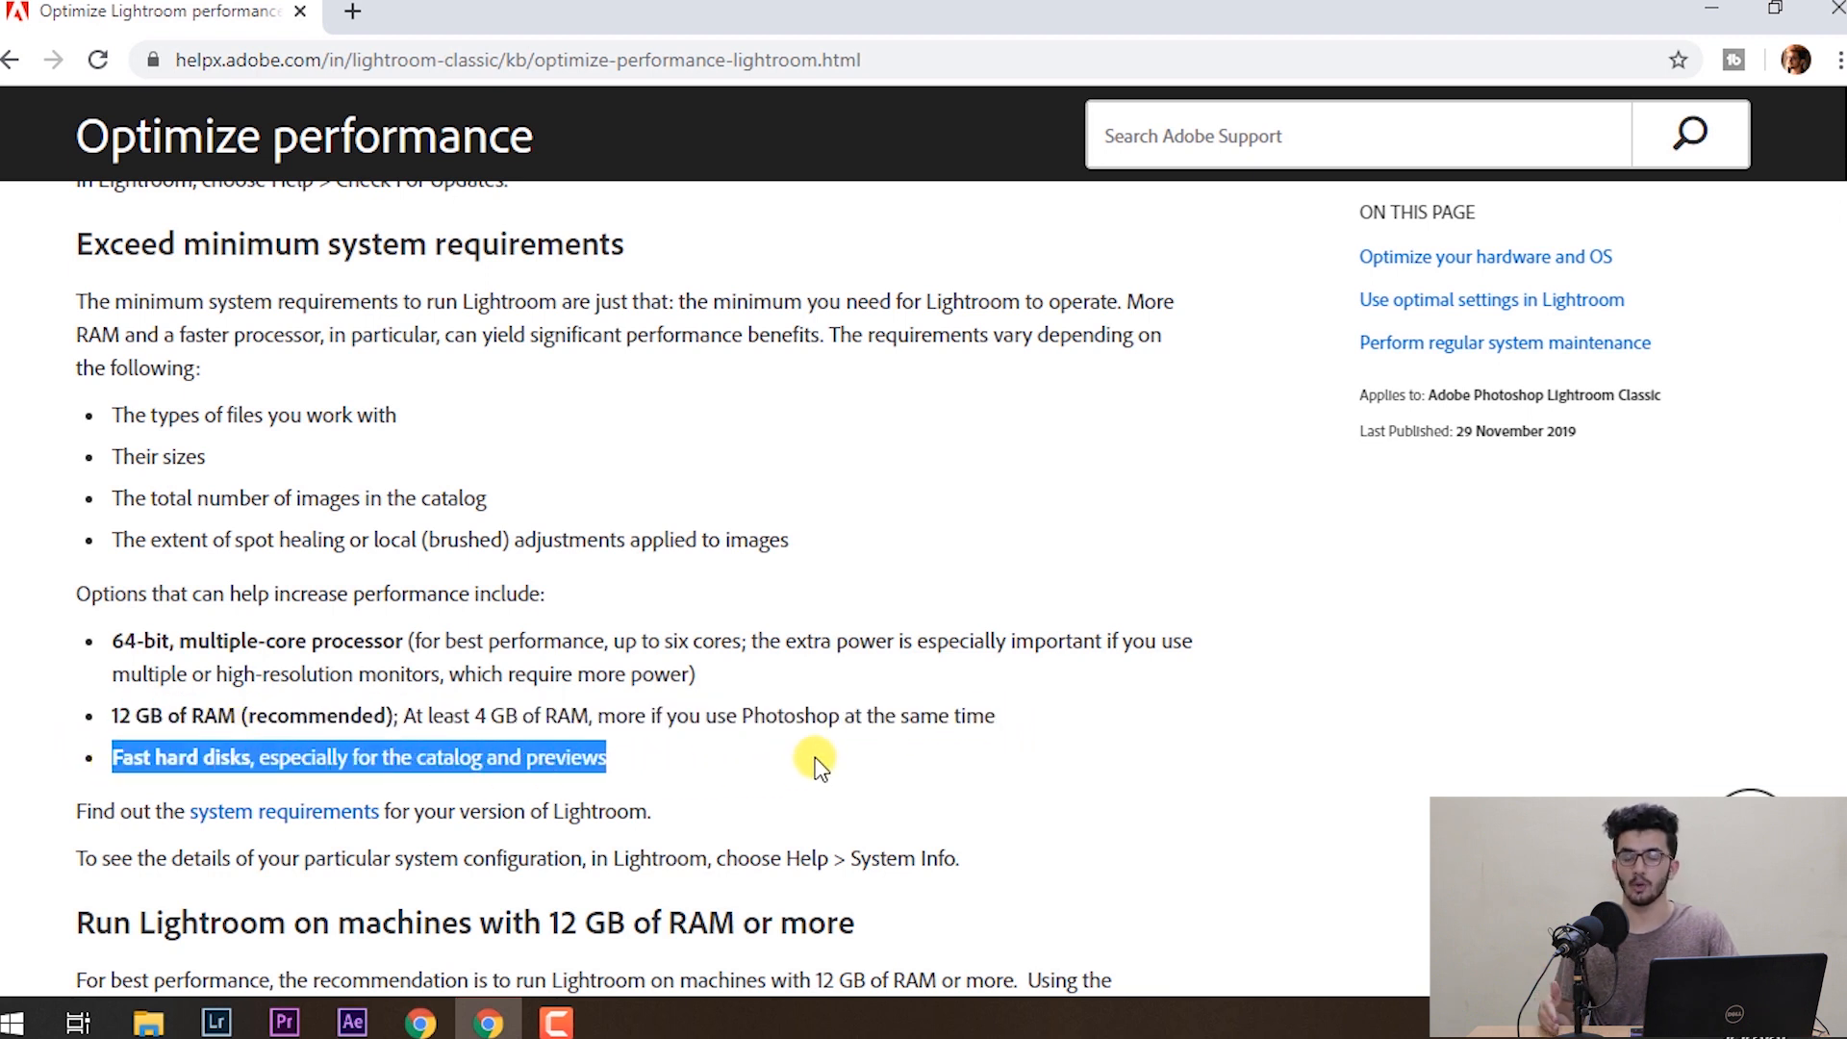
pyautogui.click(673, 733)
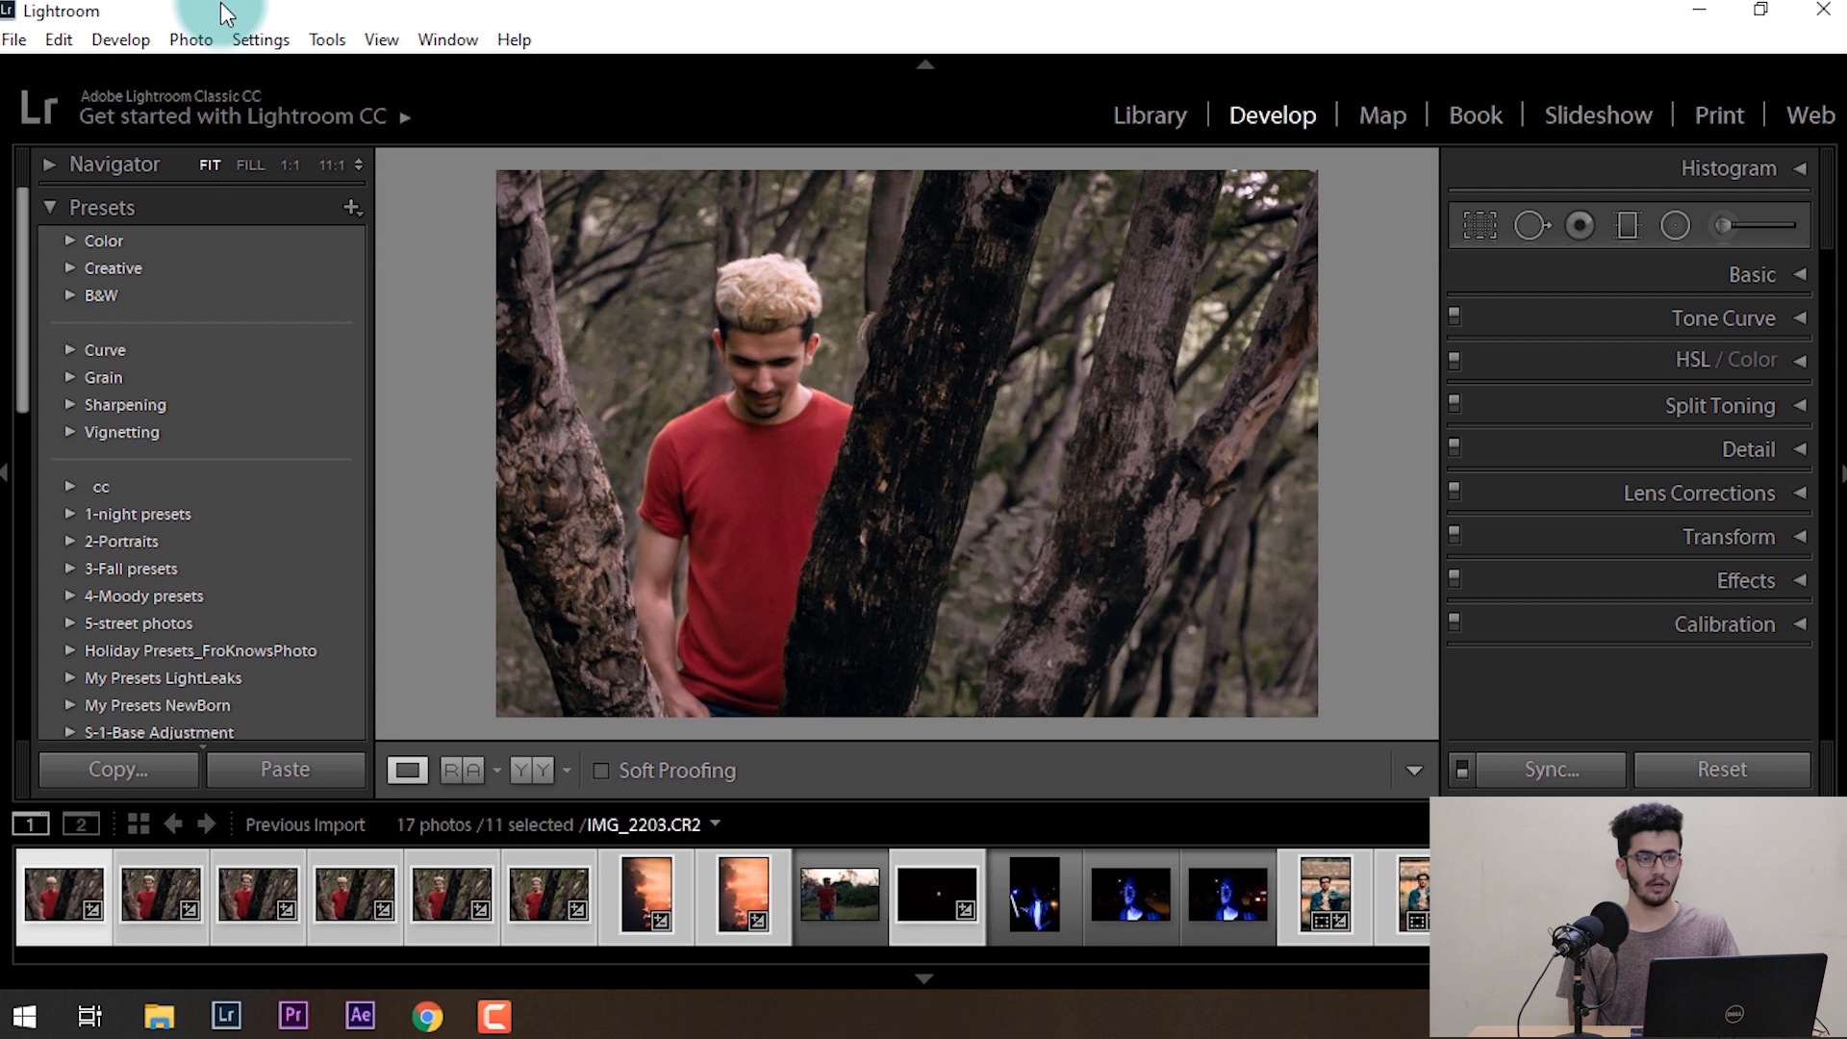
# Switch to Lightroom and optimize the current catalog, dismissing the completion message.
pyautogui.click(15, 39)
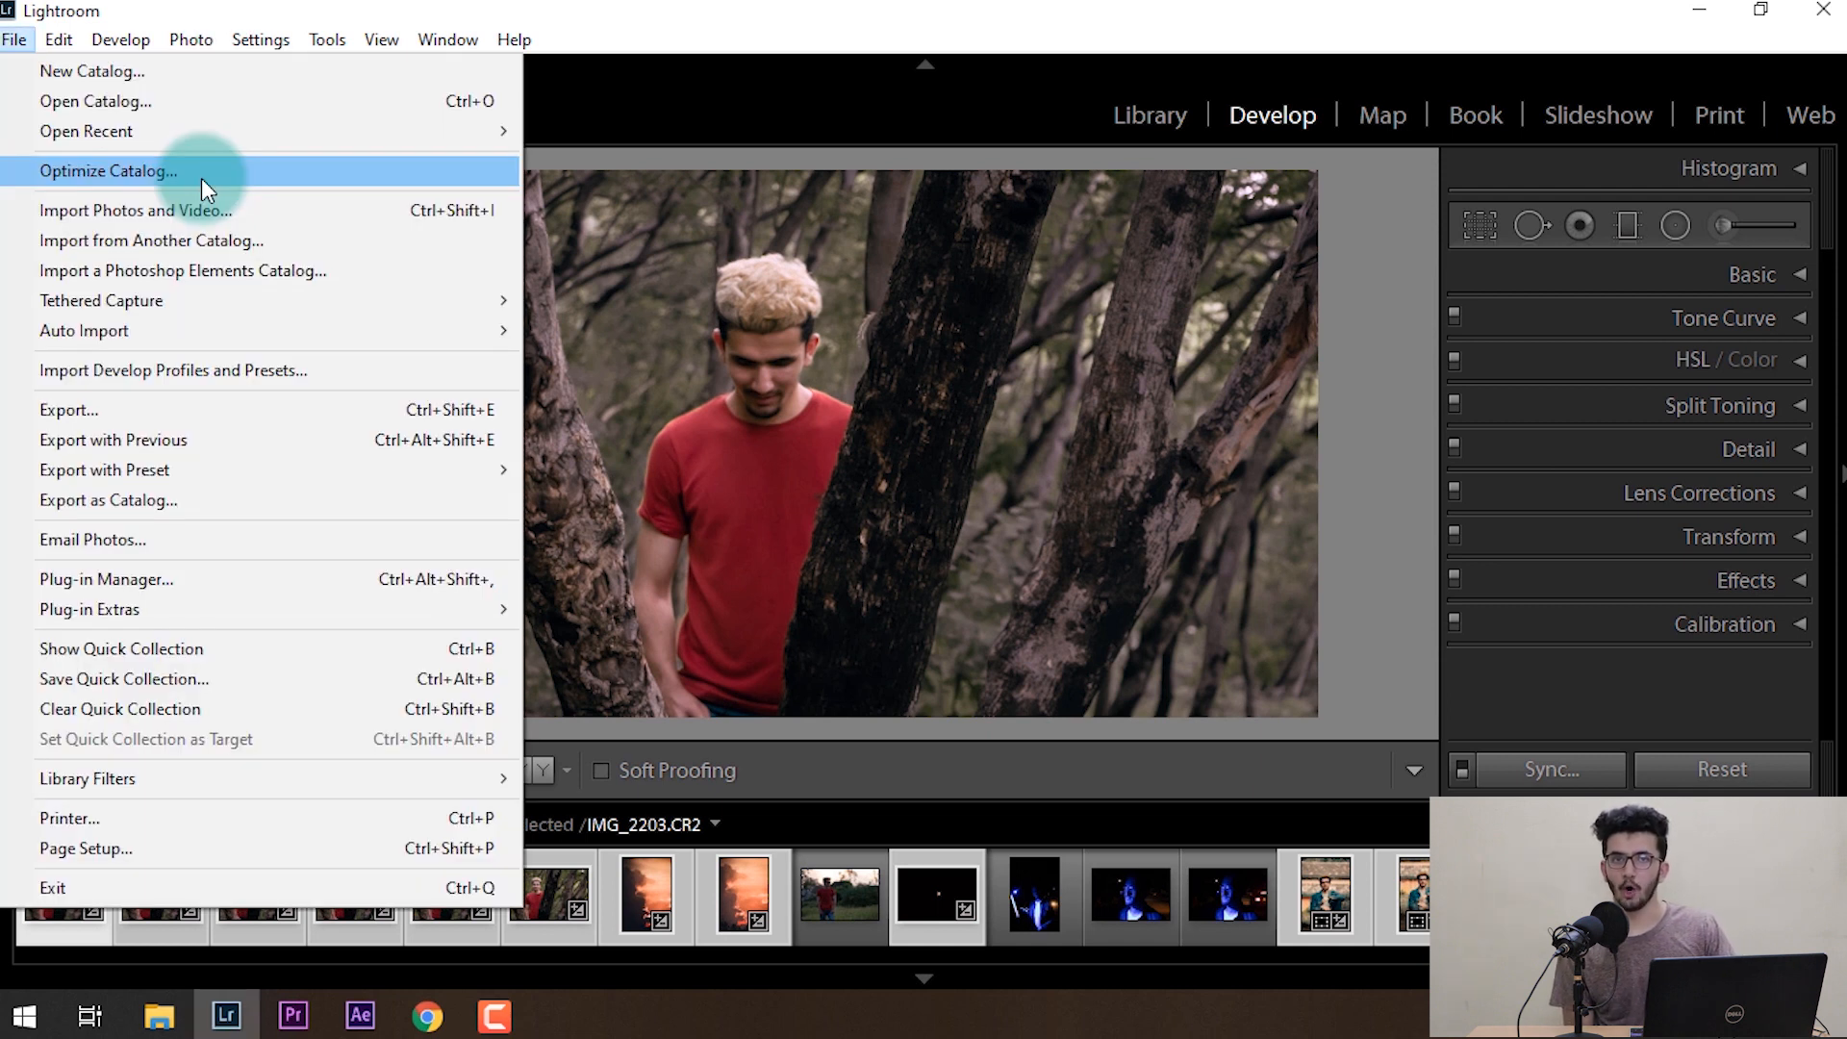
pyautogui.click(184, 172)
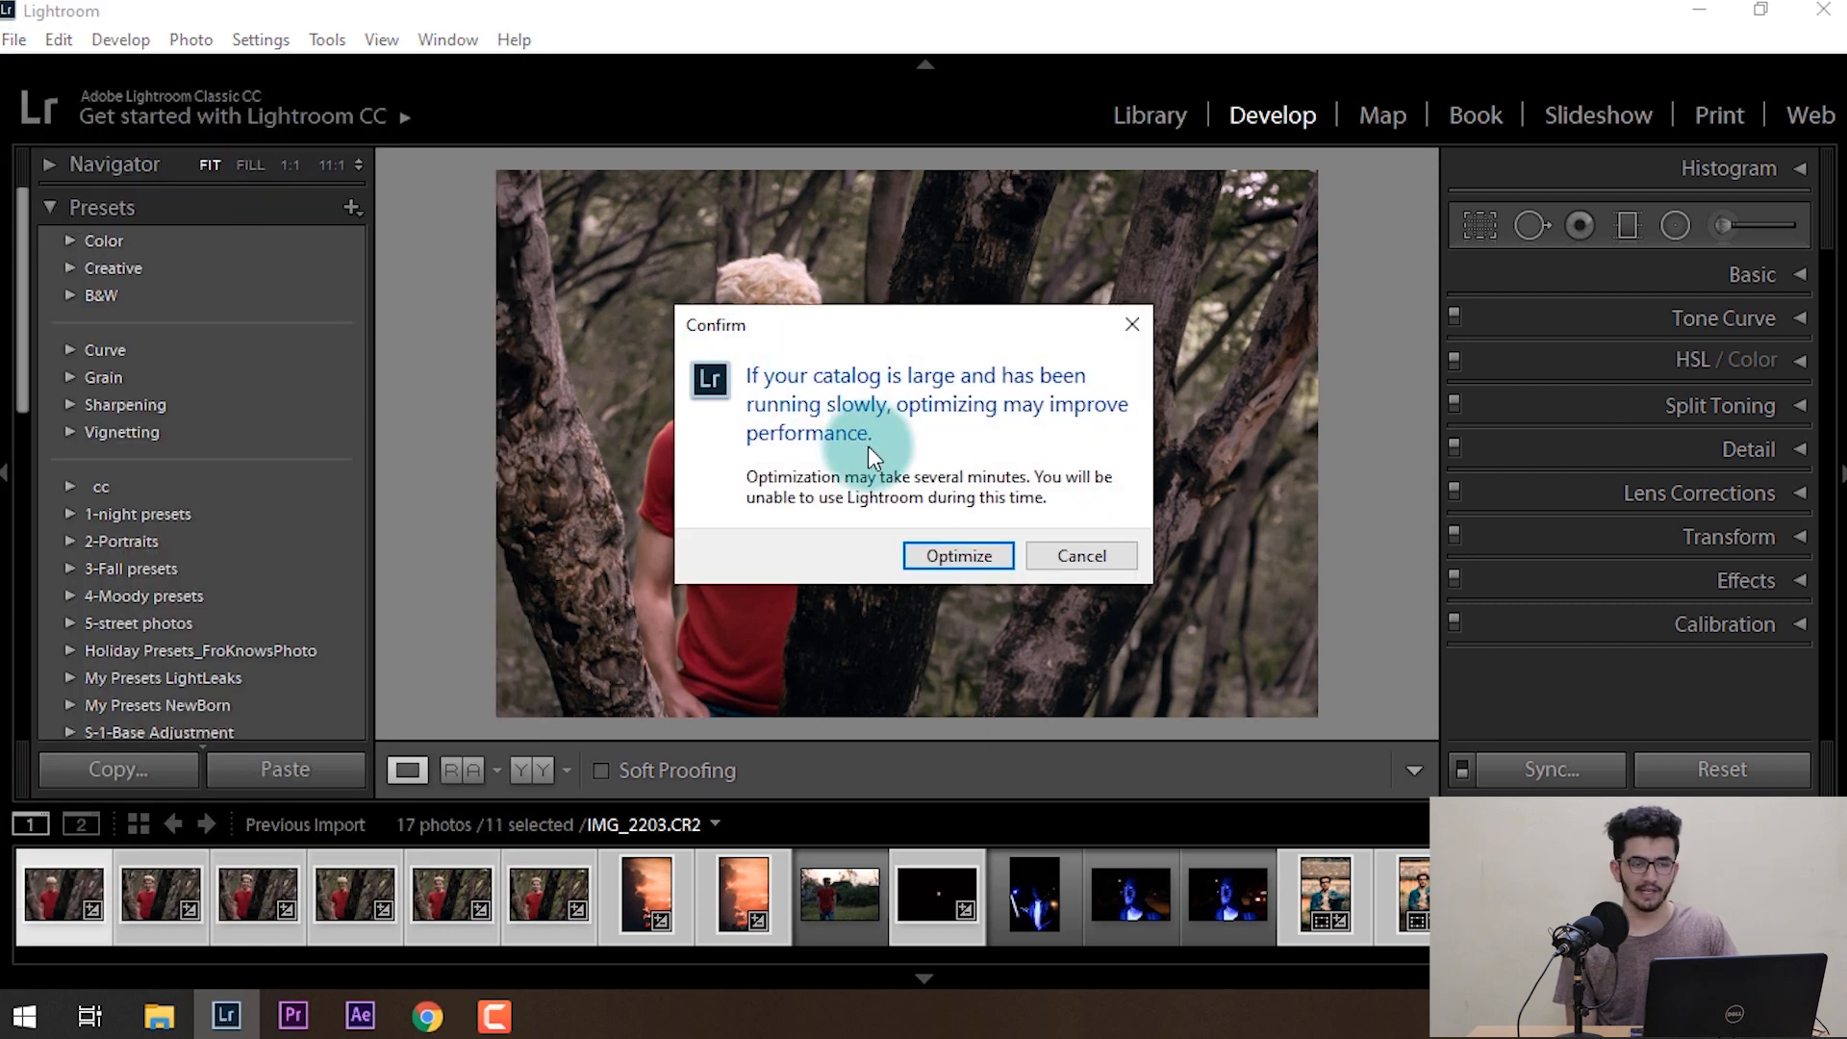
pyautogui.click(957, 563)
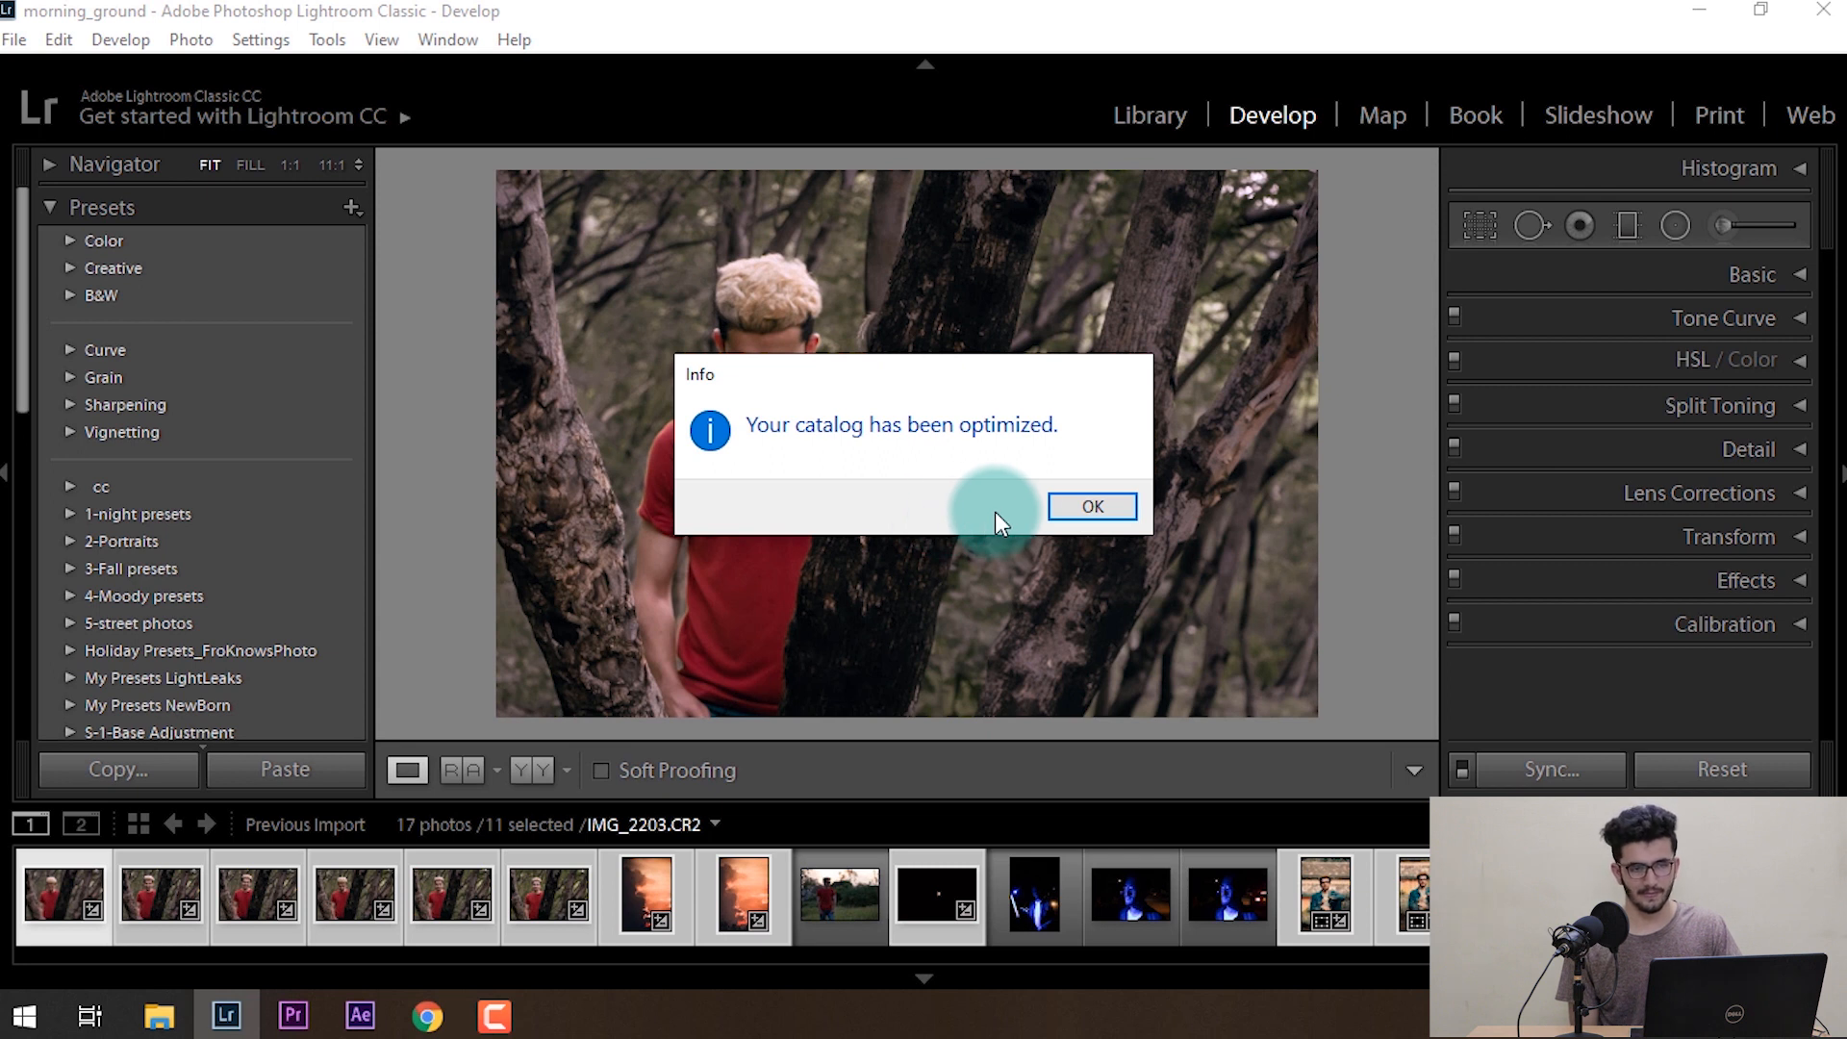
pyautogui.click(1051, 510)
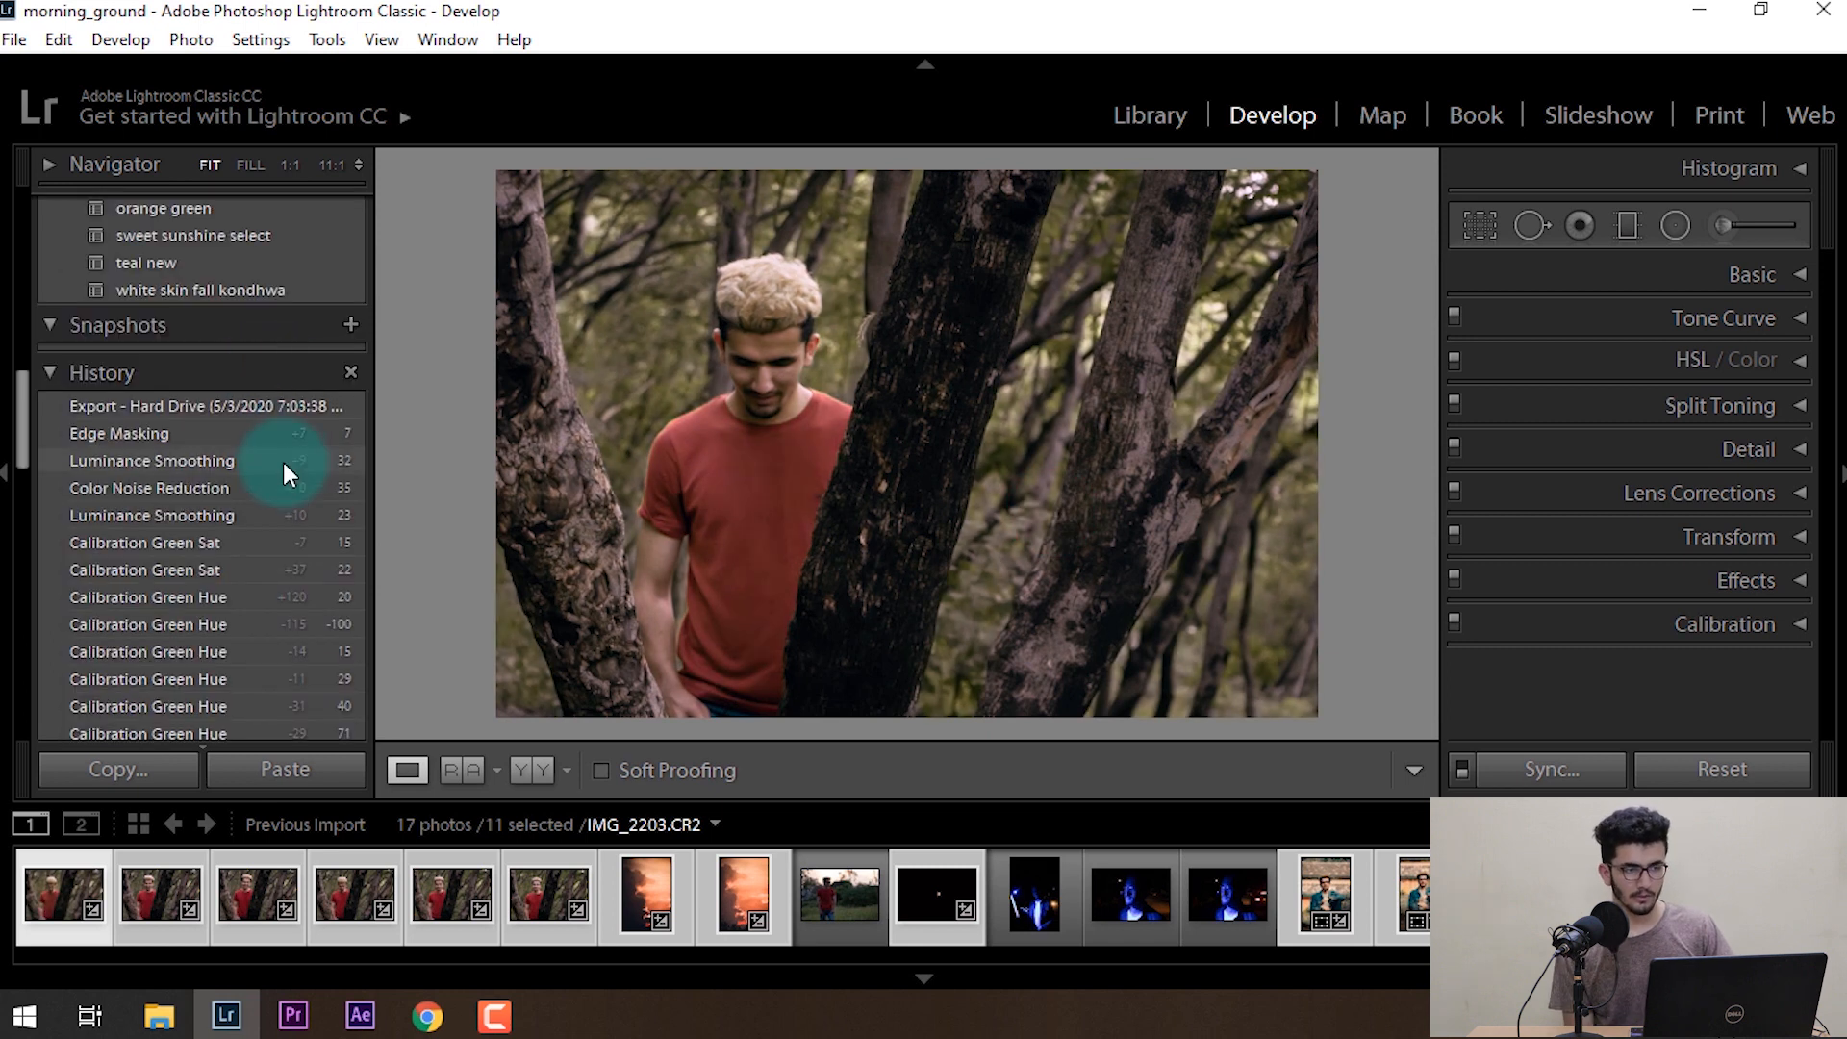
# Look through the photo's develop history and clear all its entries.
pyautogui.scroll(-4, 282, 462)
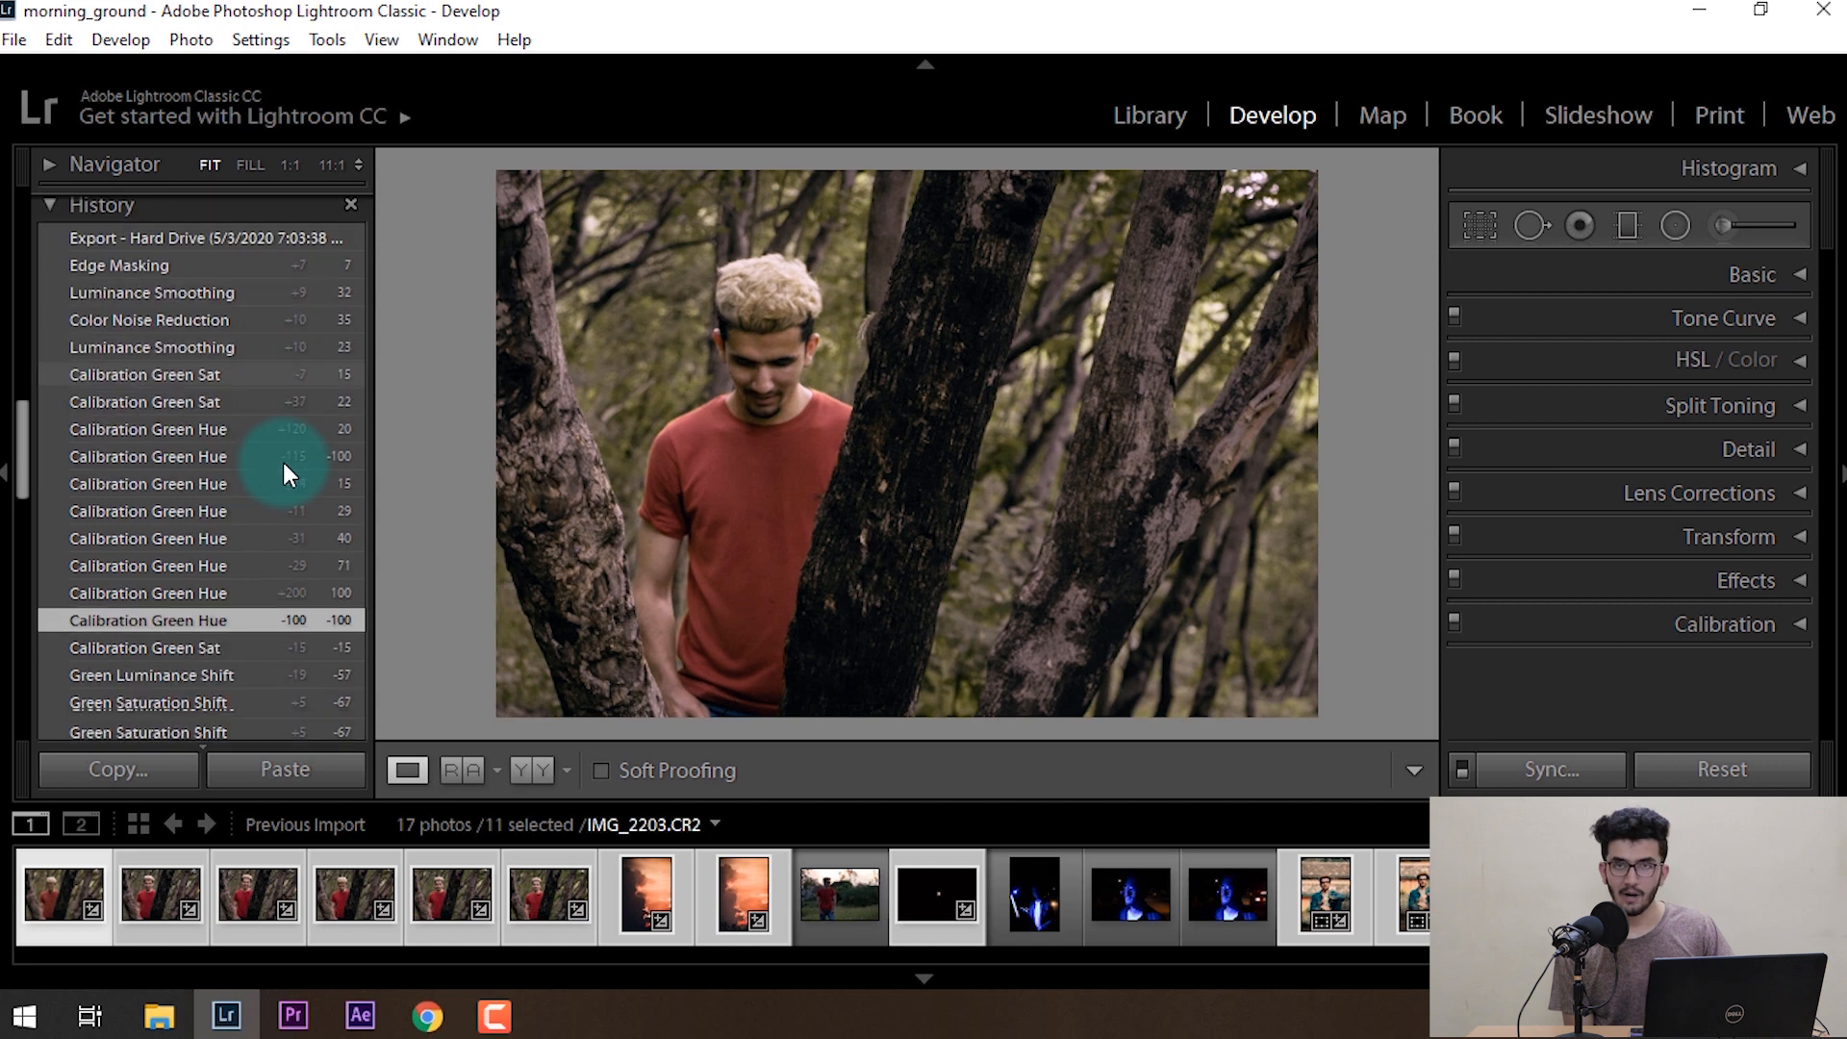
pyautogui.scroll(5, 283, 462)
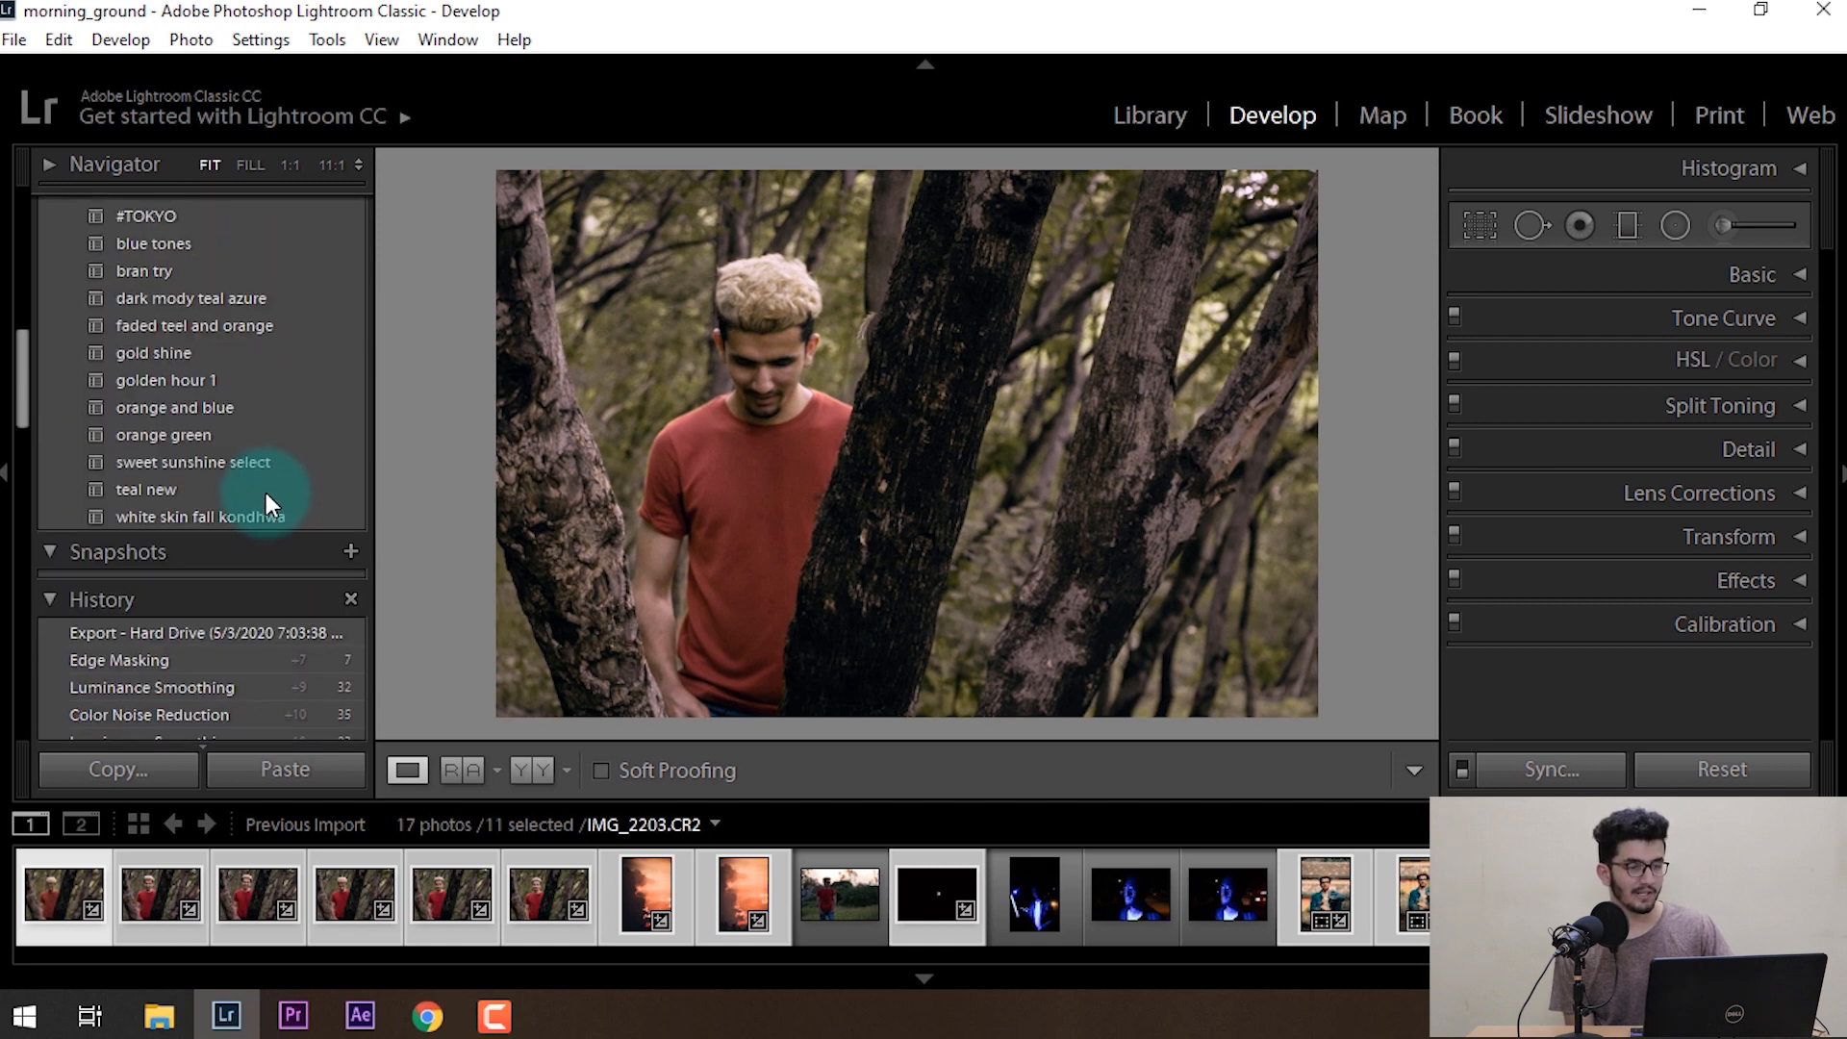
pyautogui.scroll(3, 265, 495)
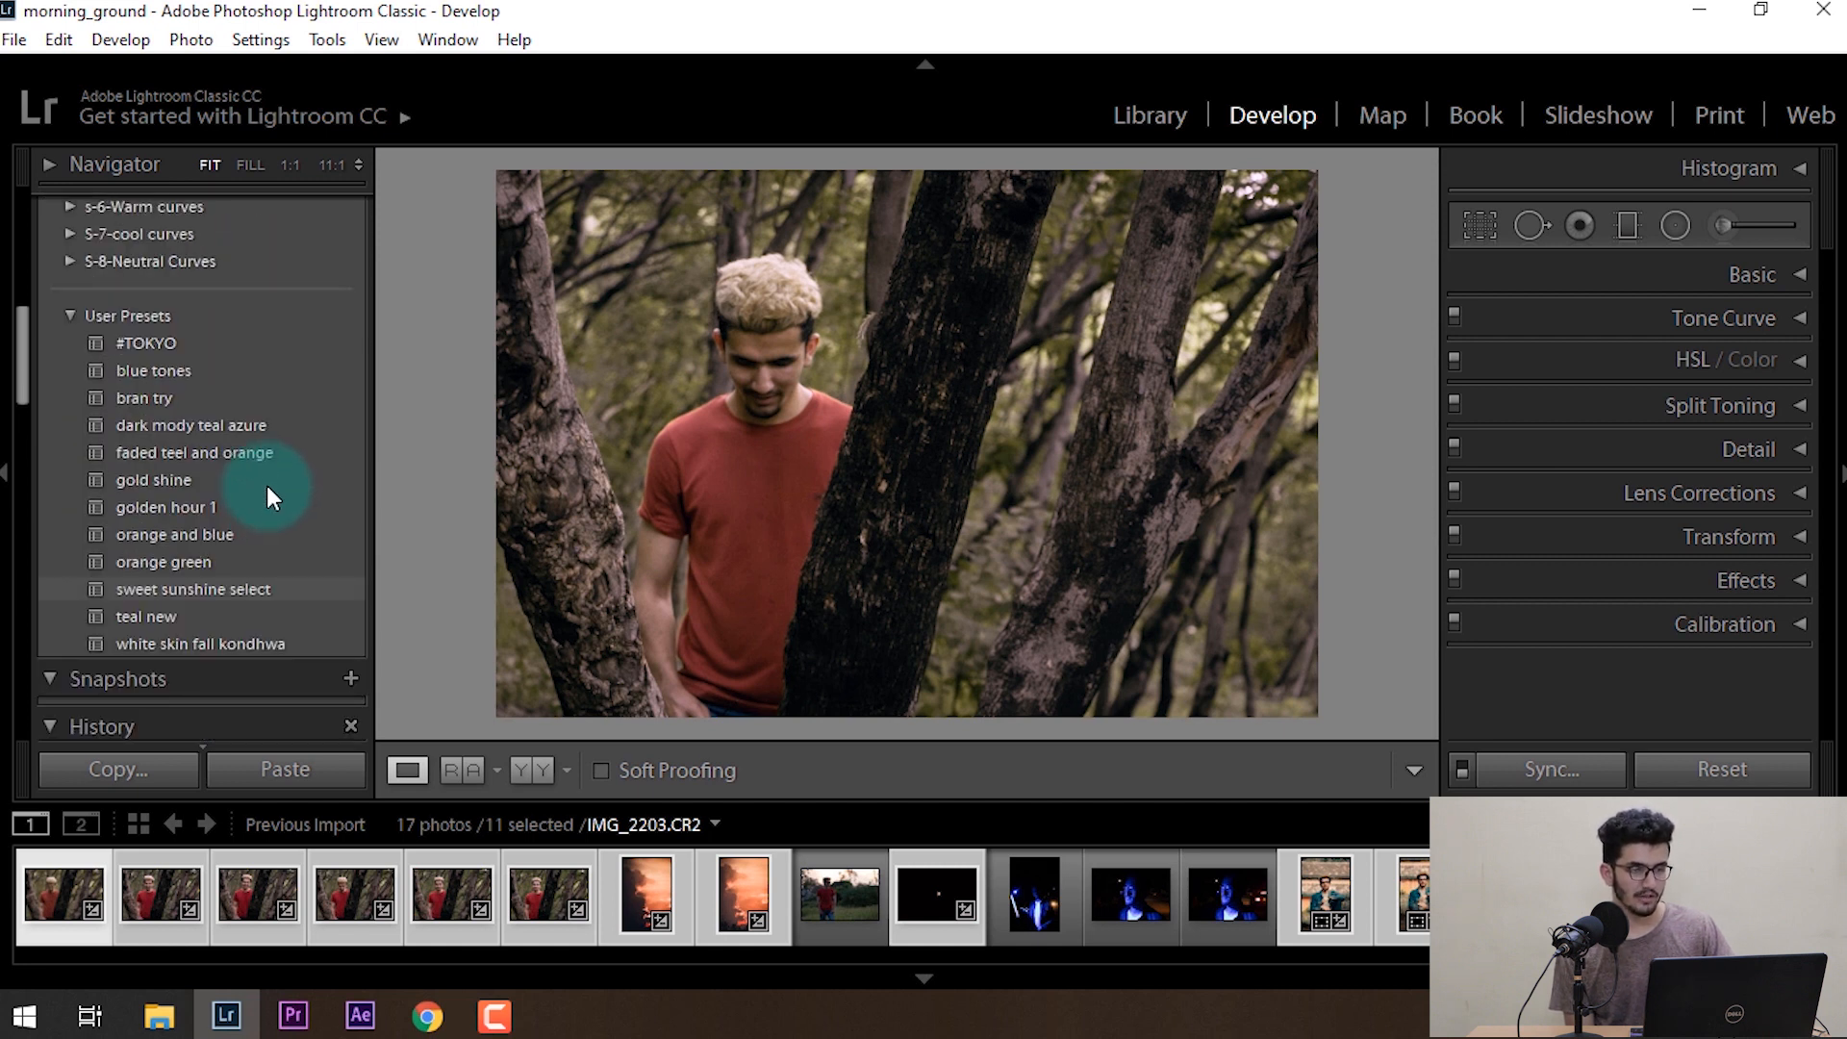
pyautogui.scroll(-10, 258, 416)
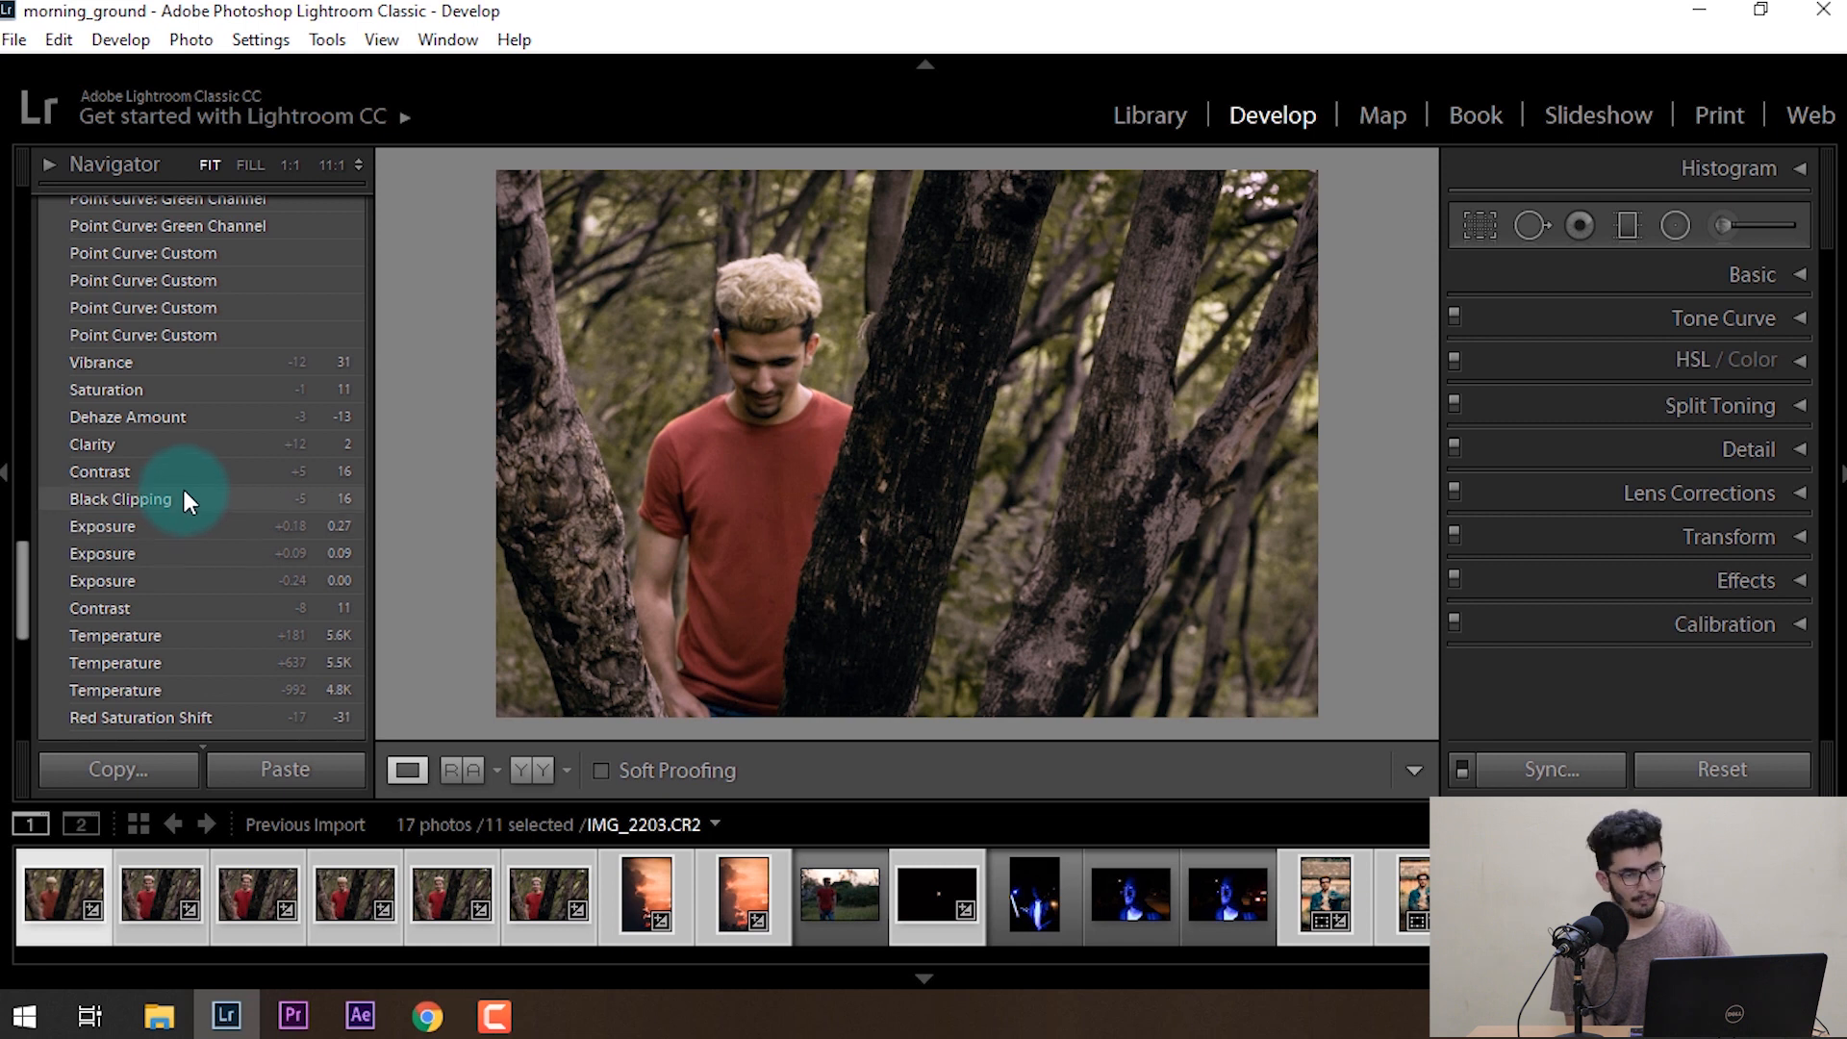
pyautogui.scroll(5, 183, 488)
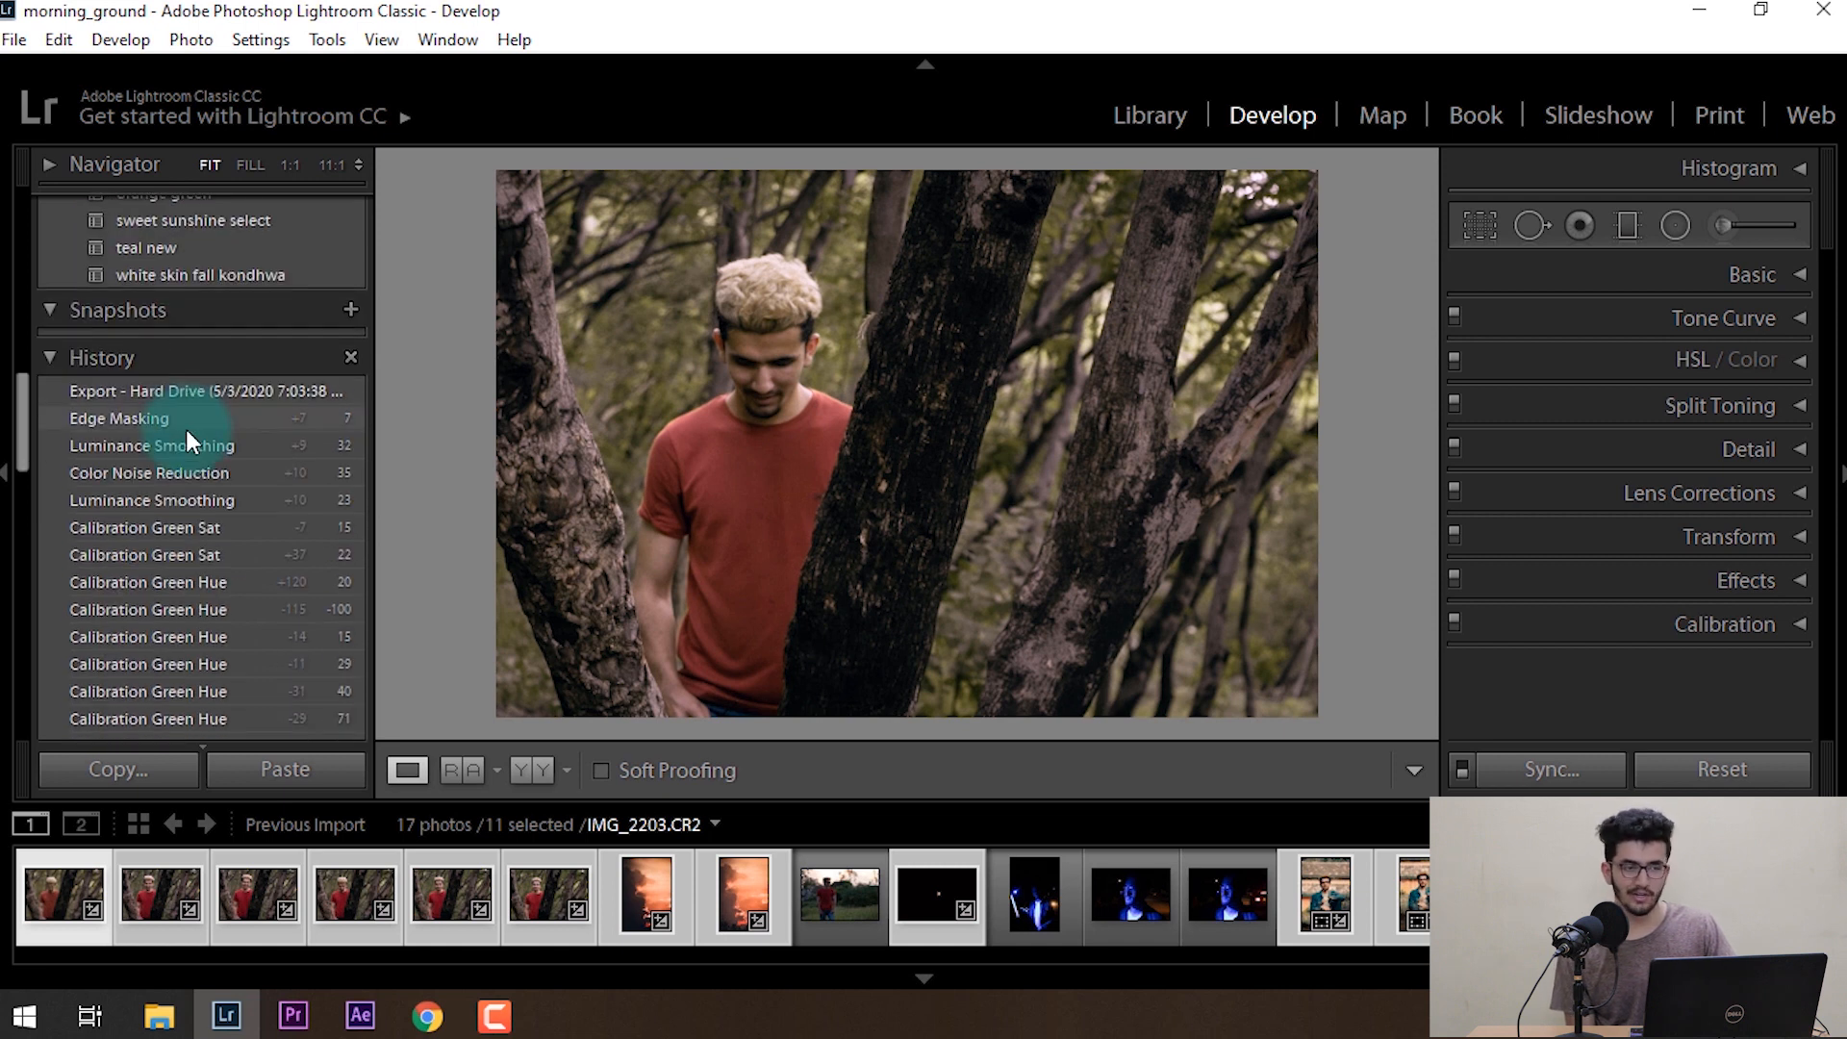
pyautogui.click(350, 357)
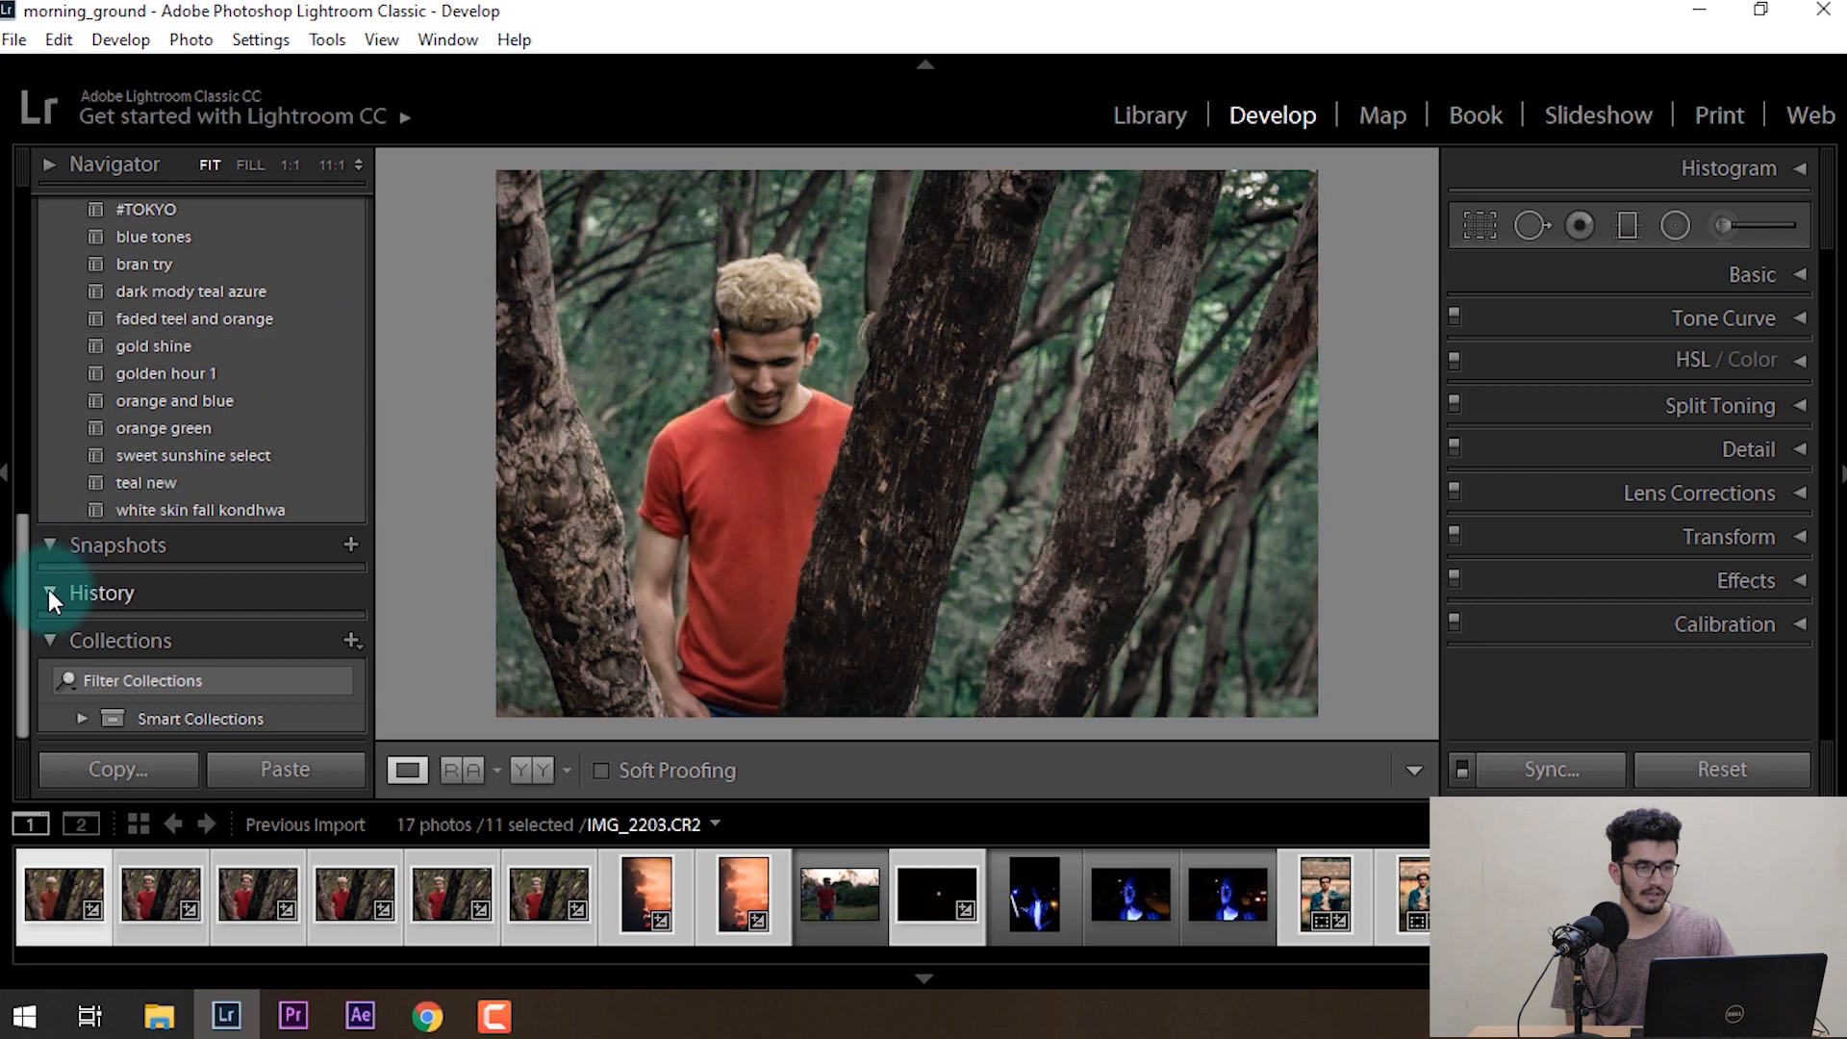
pyautogui.click(48, 595)
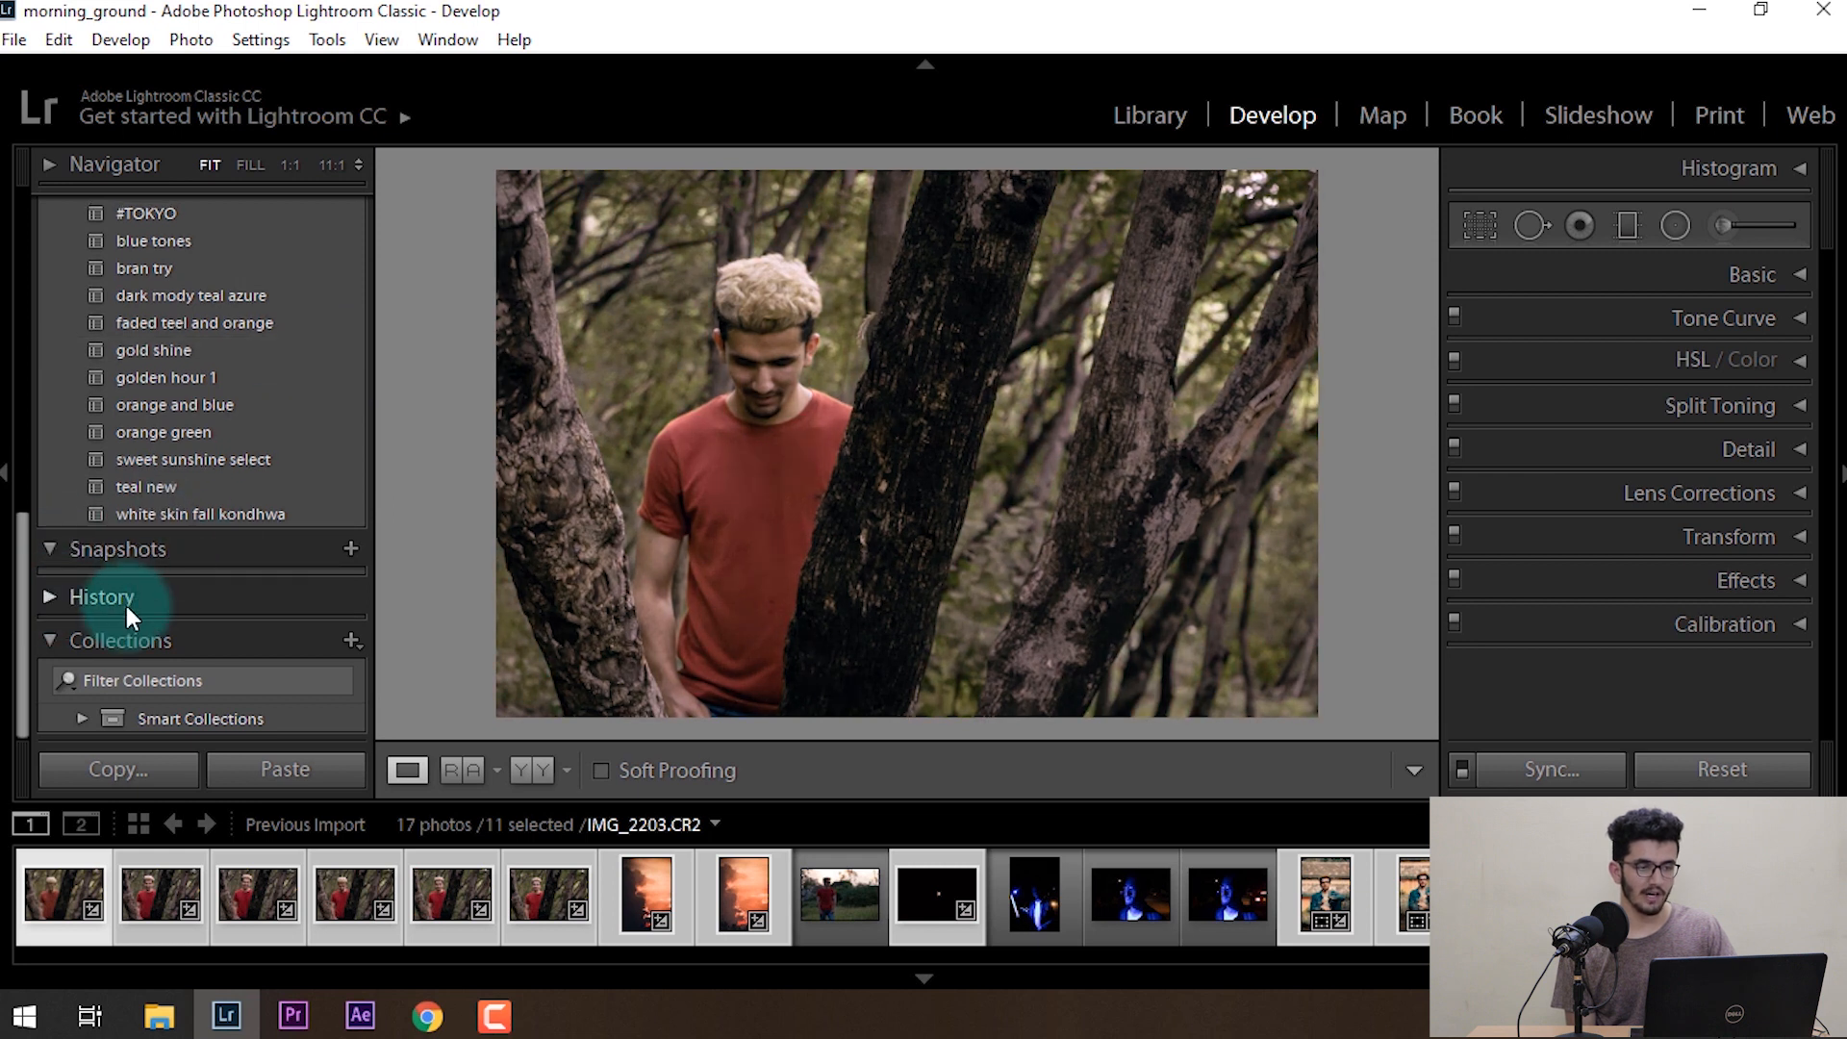
pyautogui.click(57, 604)
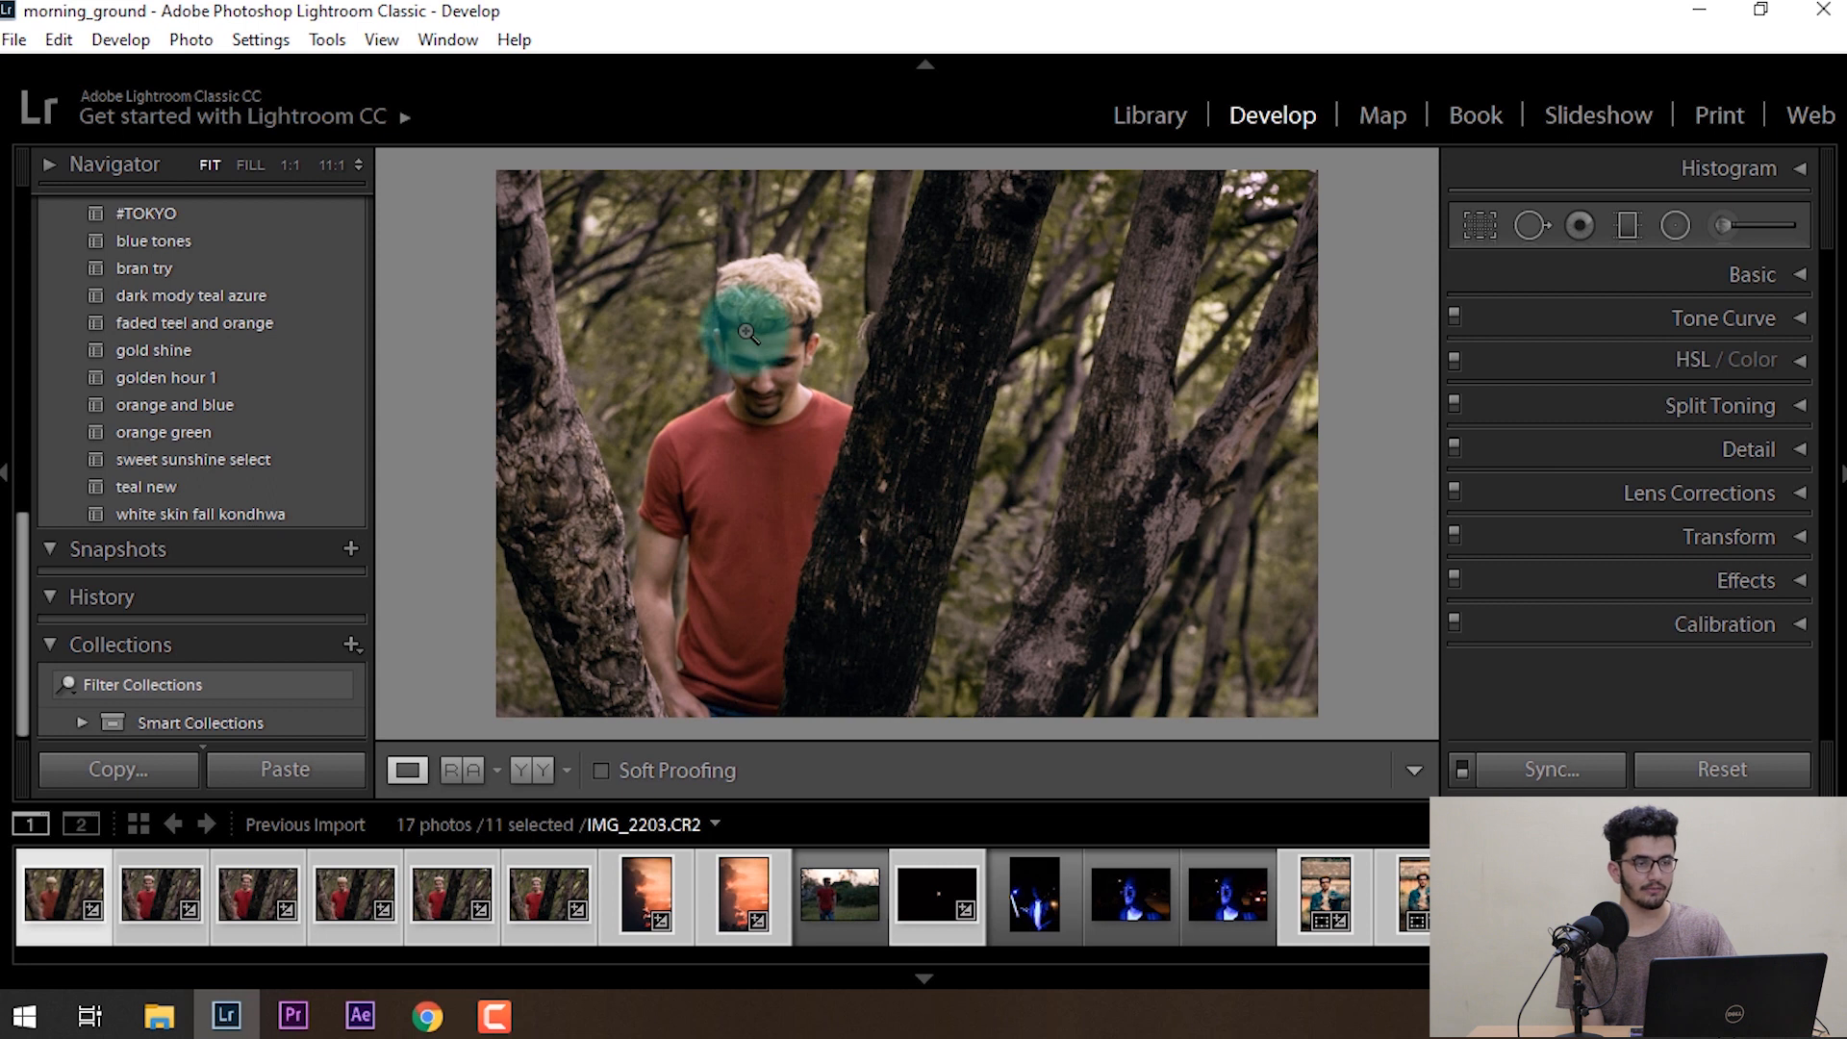
# Purge the Camera Raw cache in the Performance preferences.
pyautogui.click(62, 42)
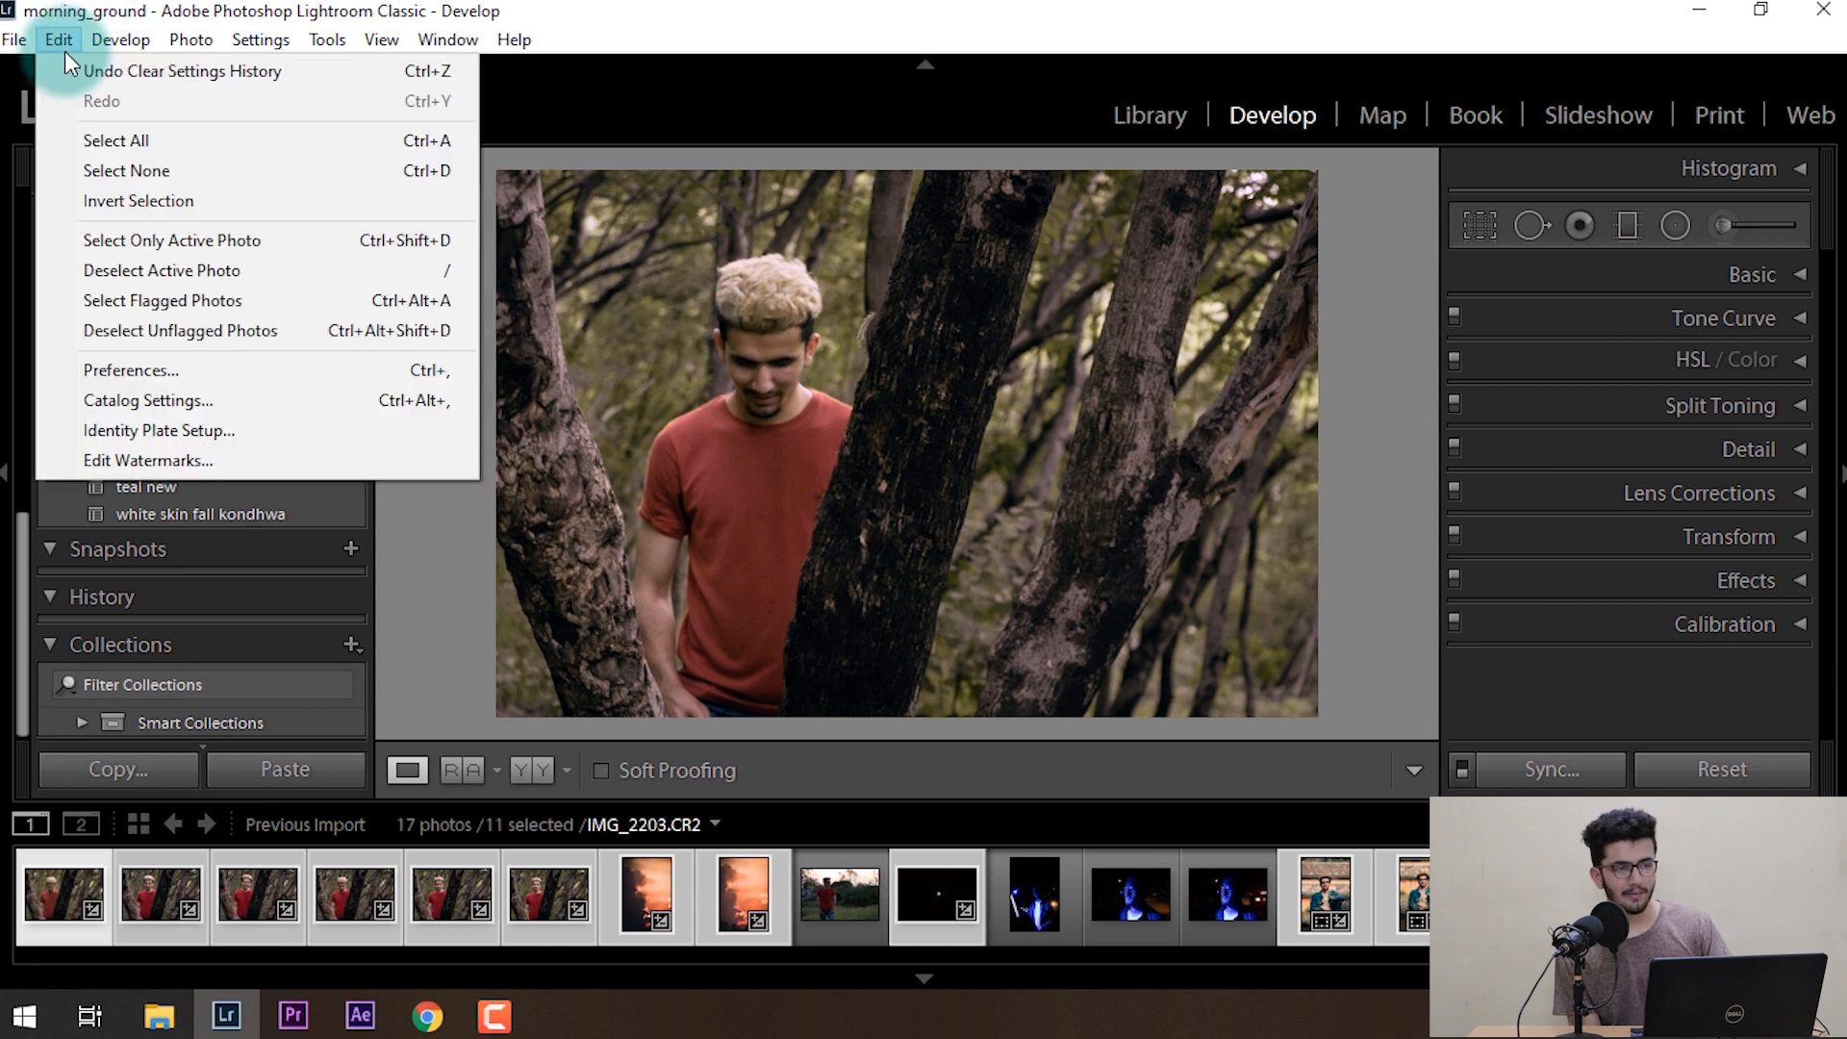
pyautogui.click(165, 371)
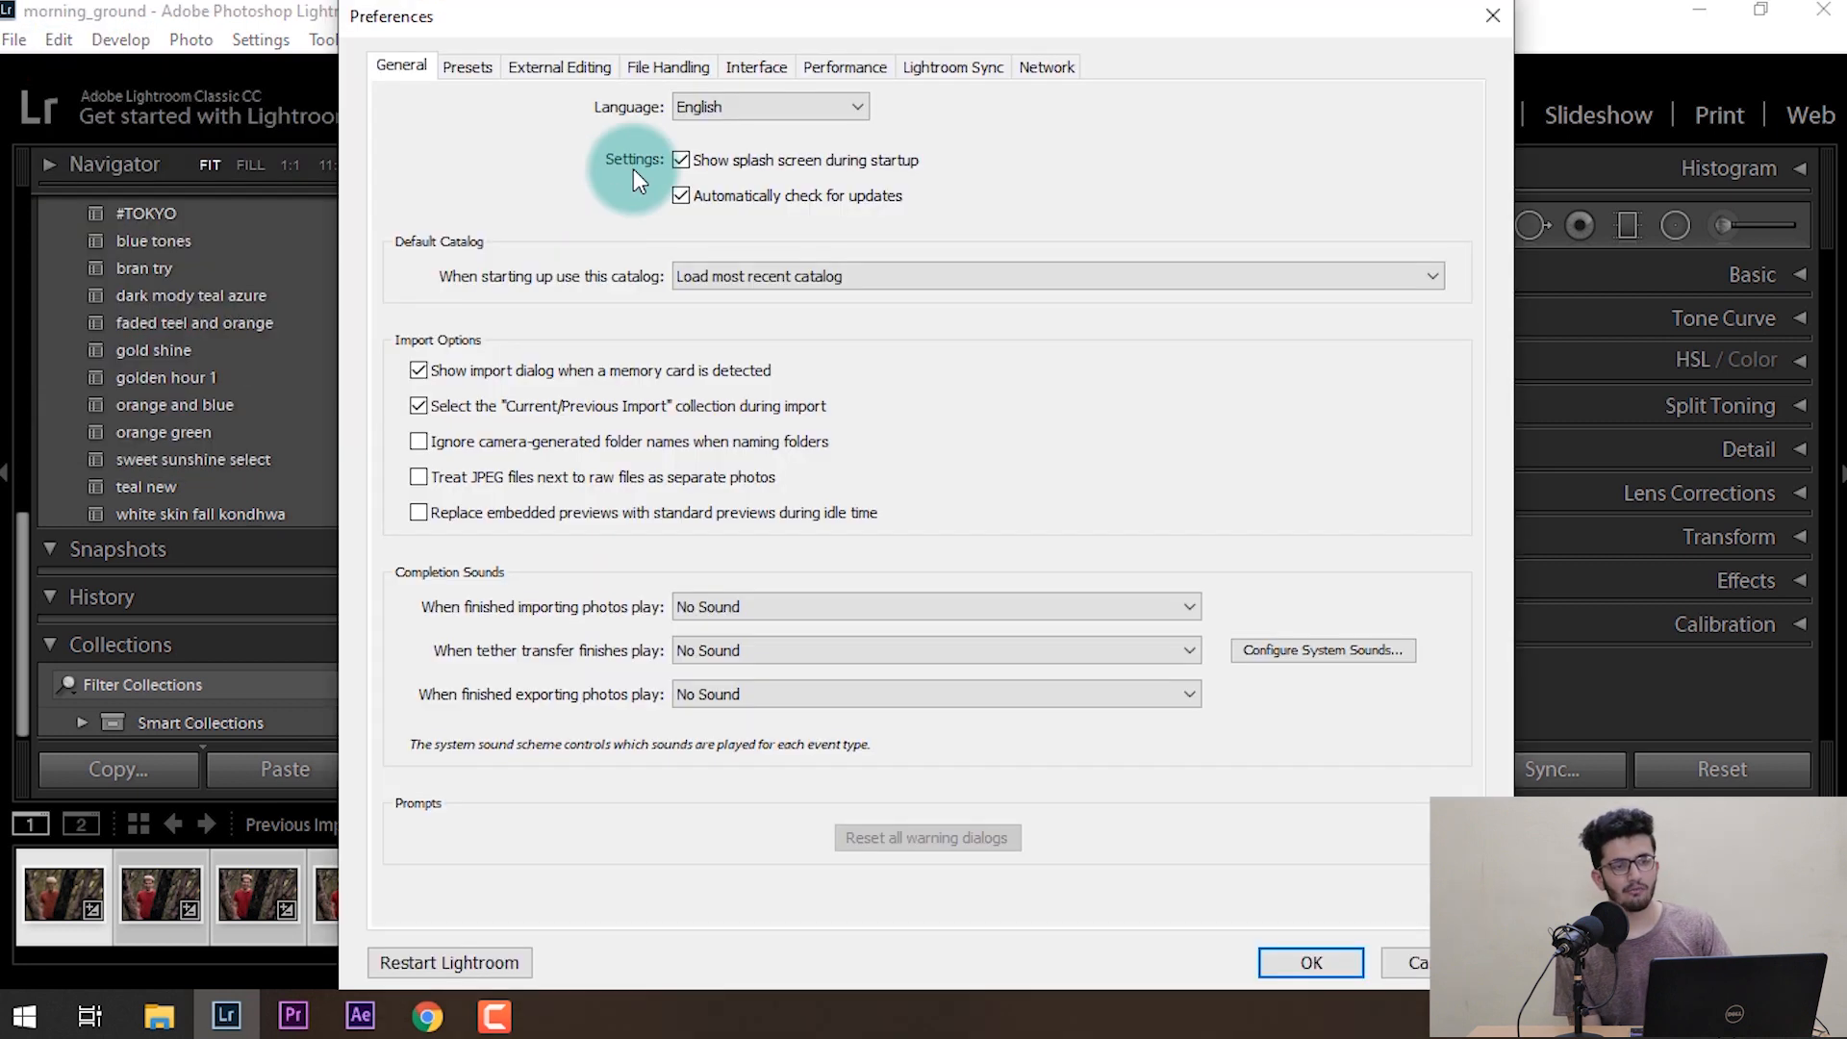
pyautogui.click(673, 64)
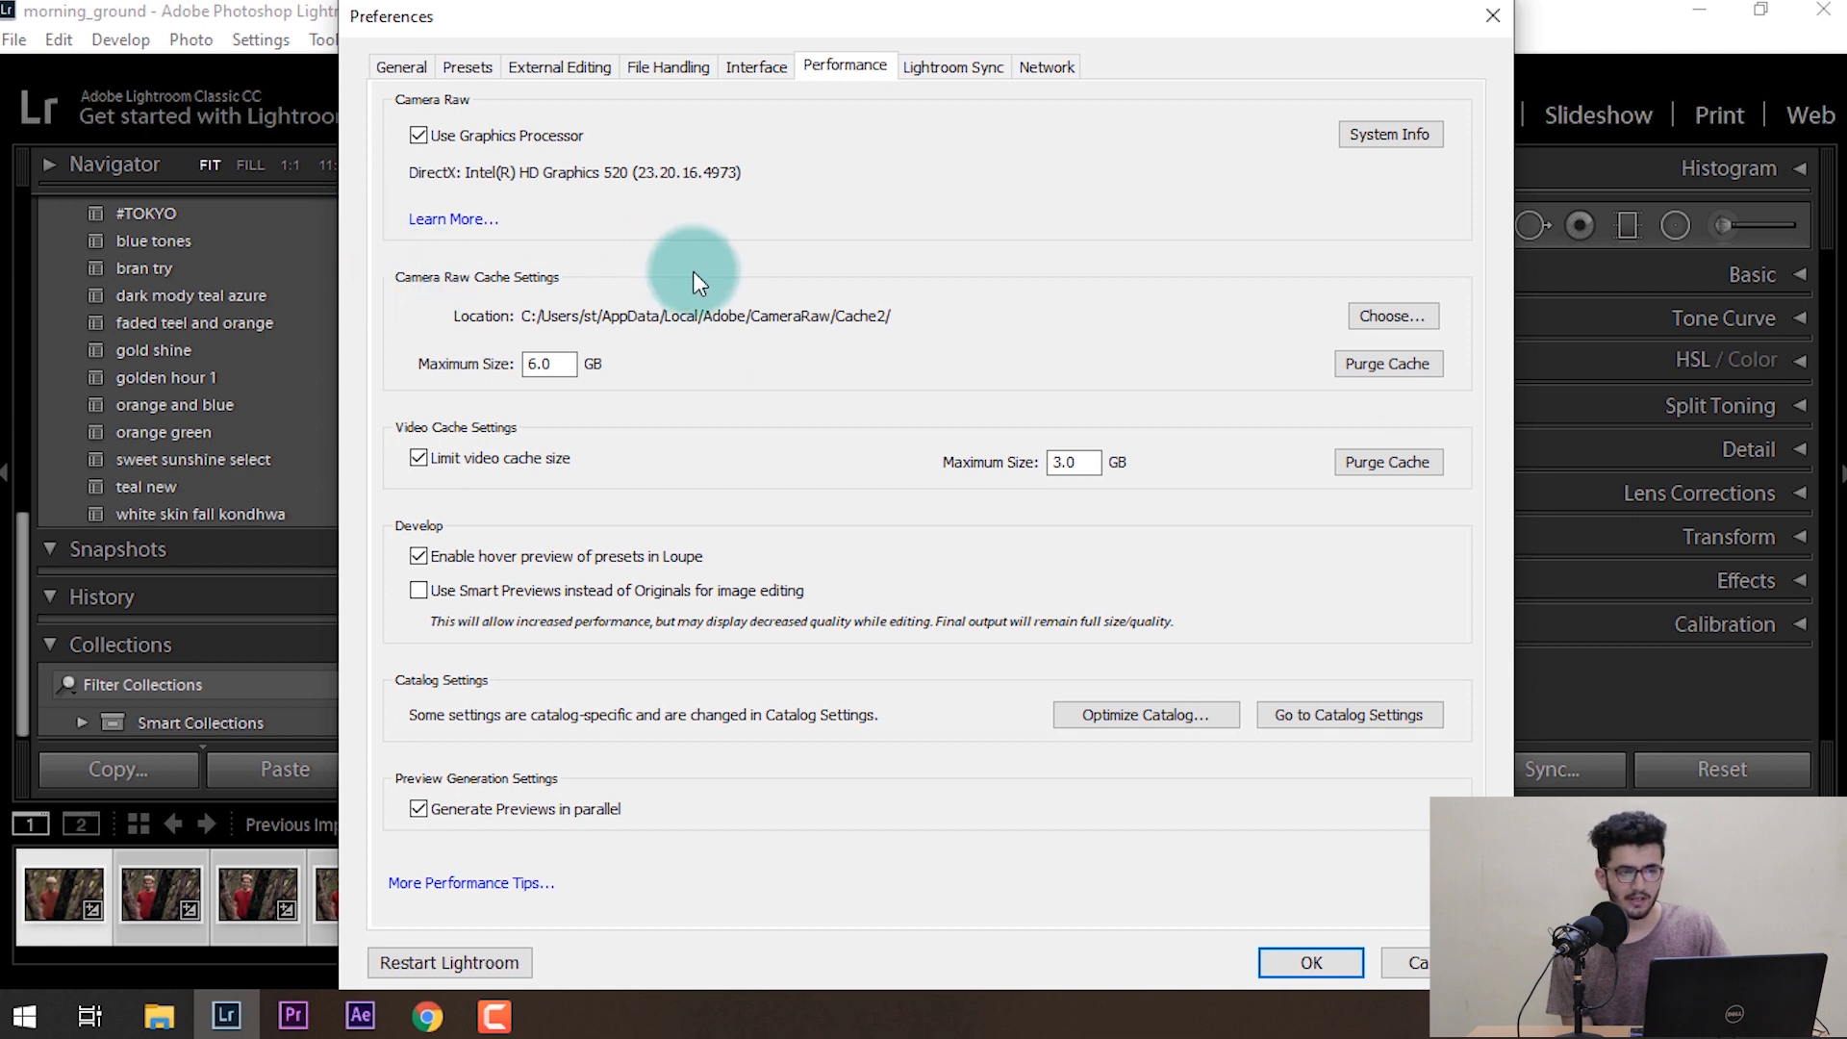
pyautogui.click(1401, 367)
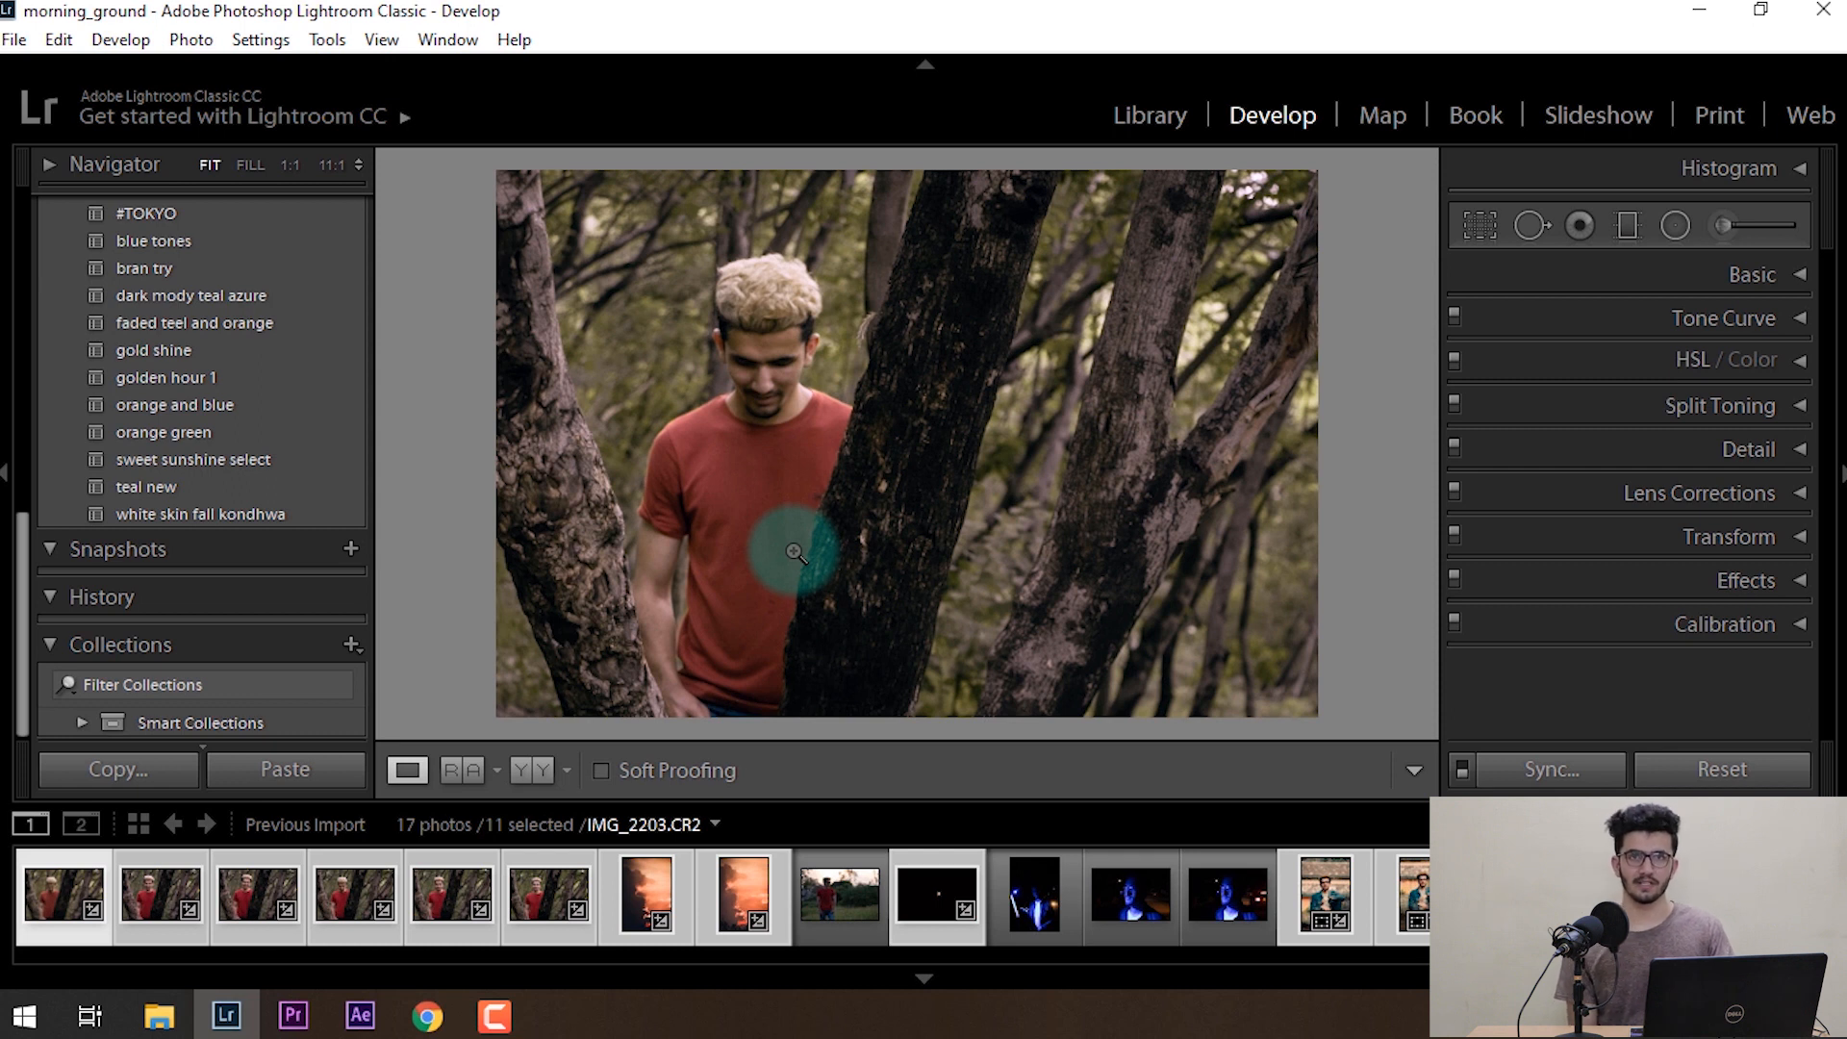
pyautogui.scroll(3, 326, 375)
pyautogui.click(327, 376)
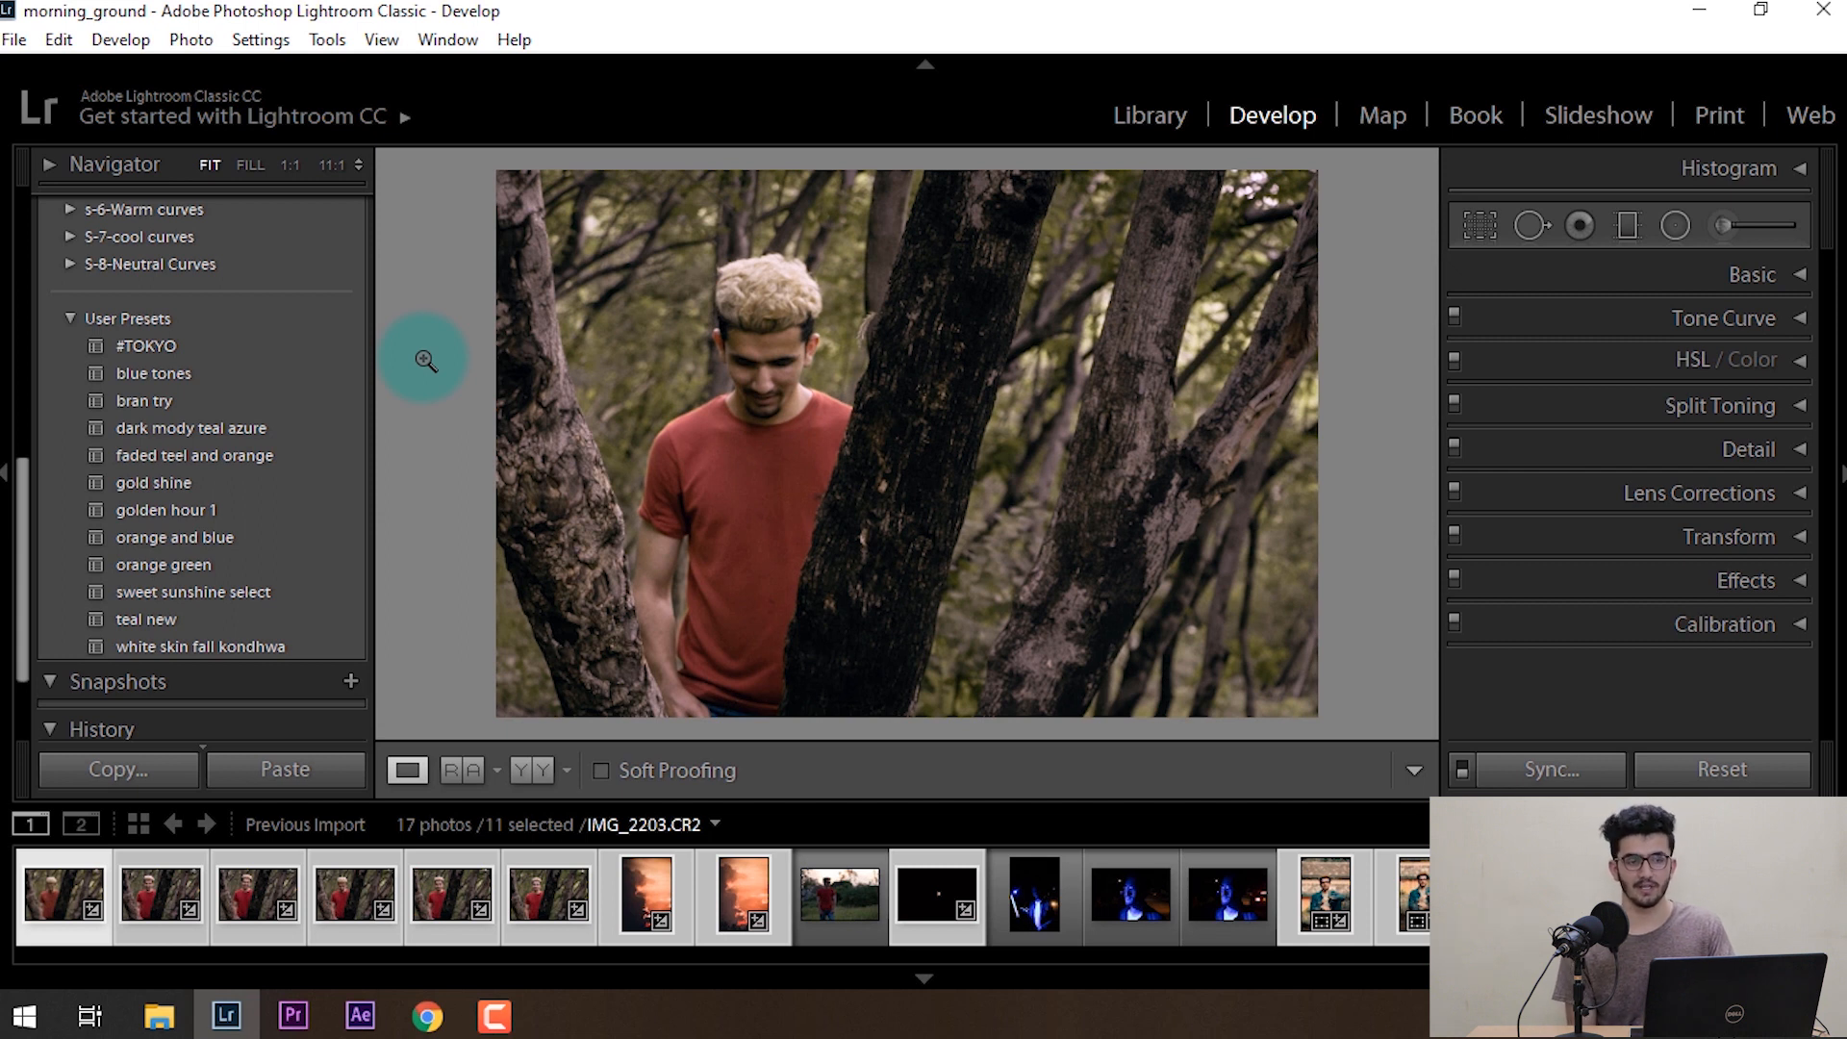
pyautogui.click(164, 345)
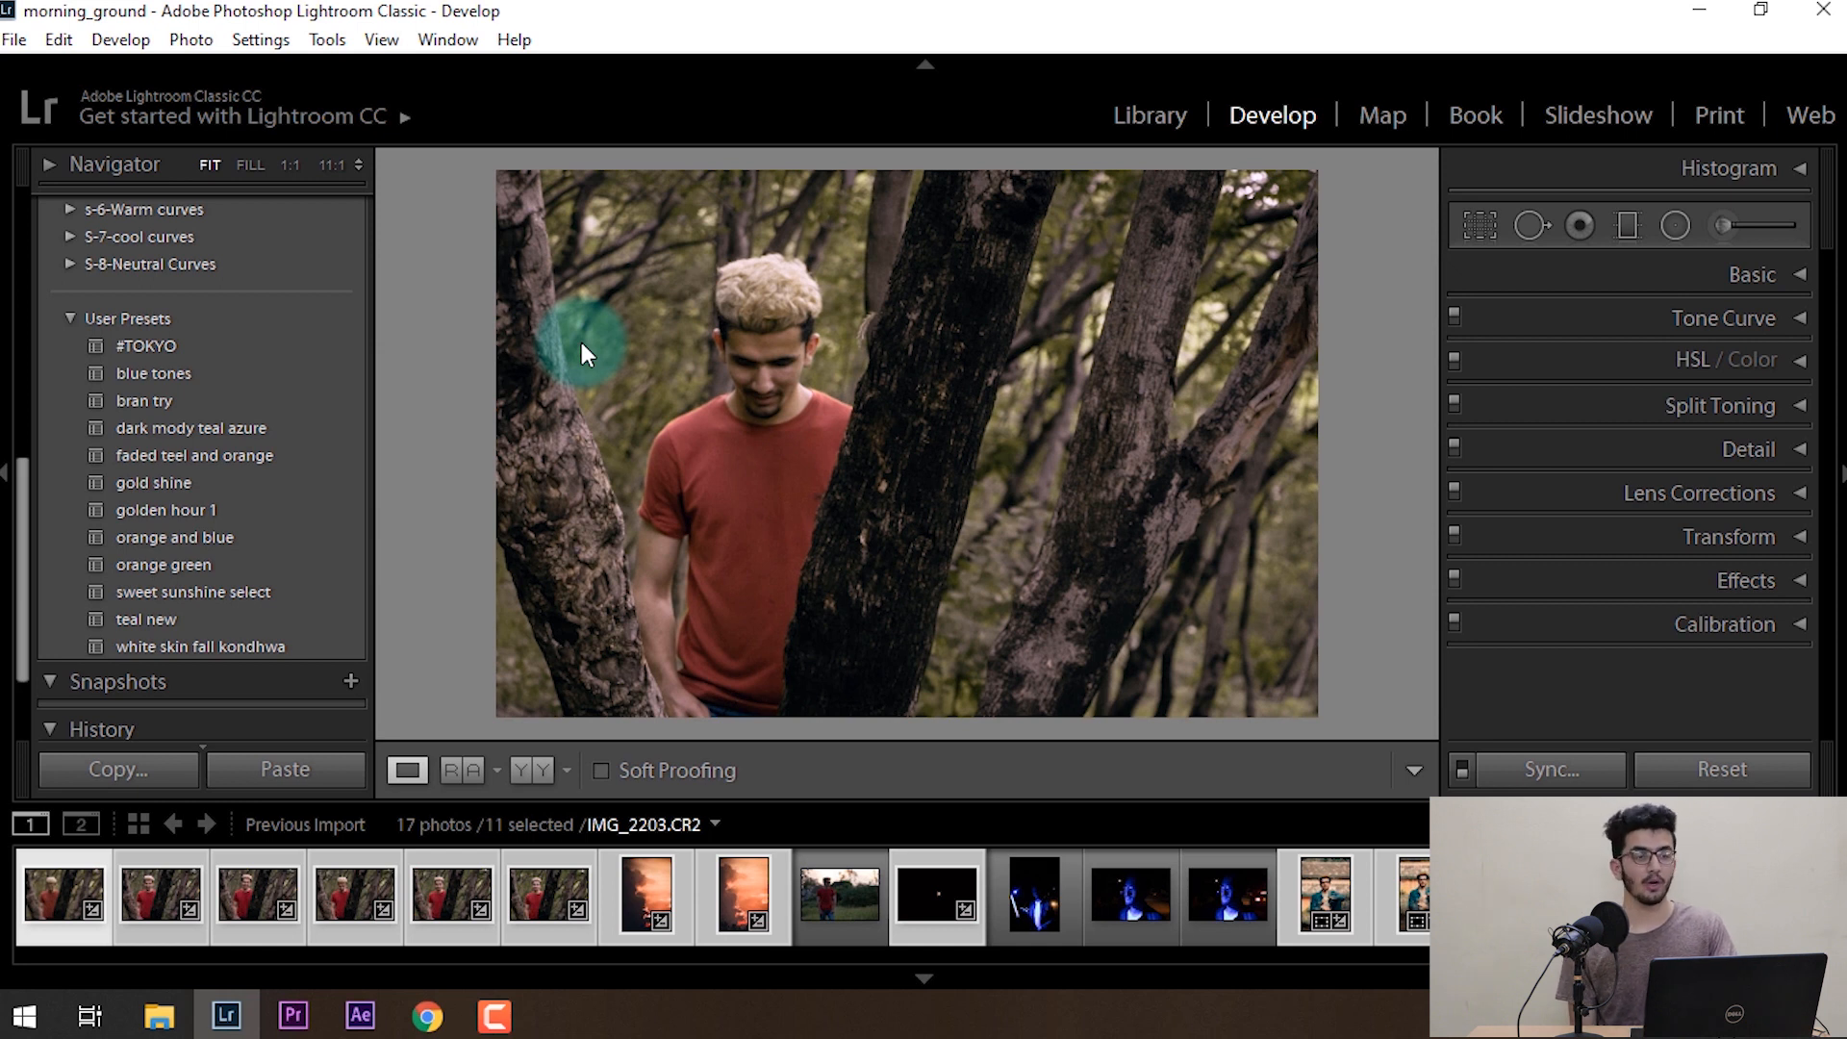
# Set the Camera Raw cache's maximum size to 8 GB in the Performance preferences and apply the change.
pyautogui.click(79, 27)
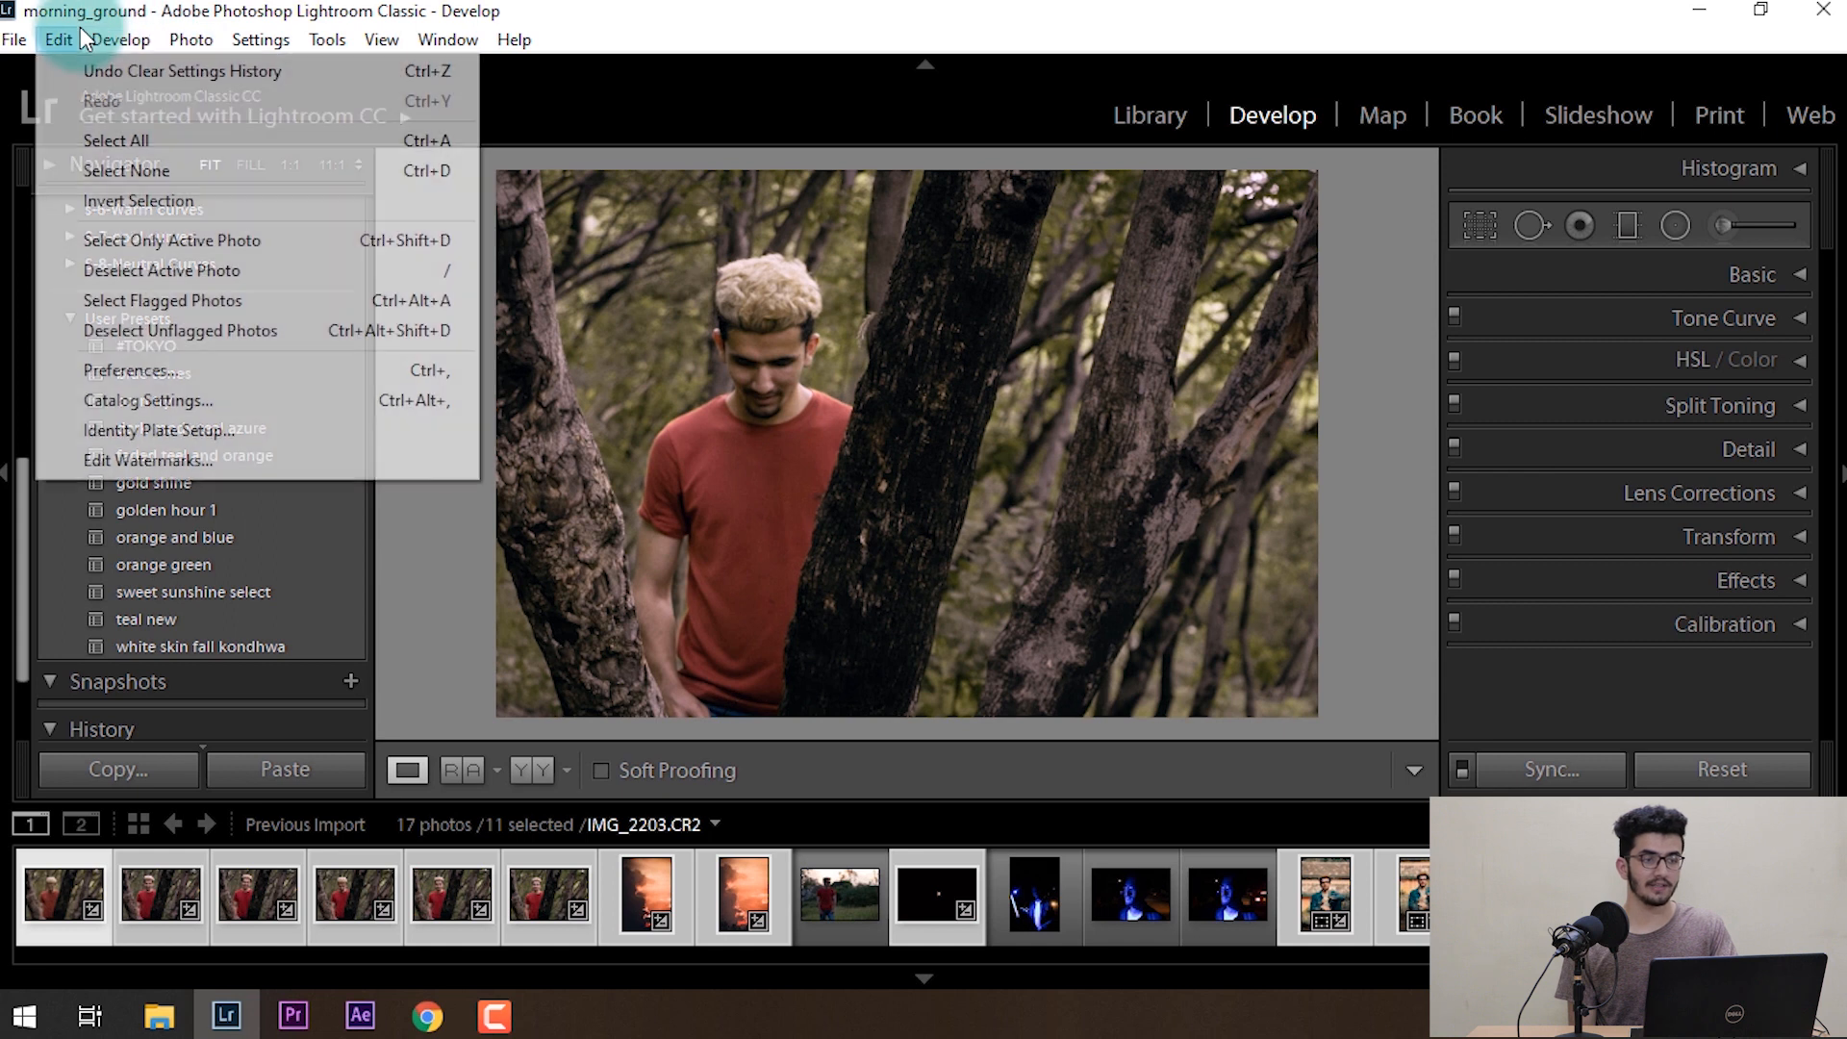
pyautogui.click(192, 373)
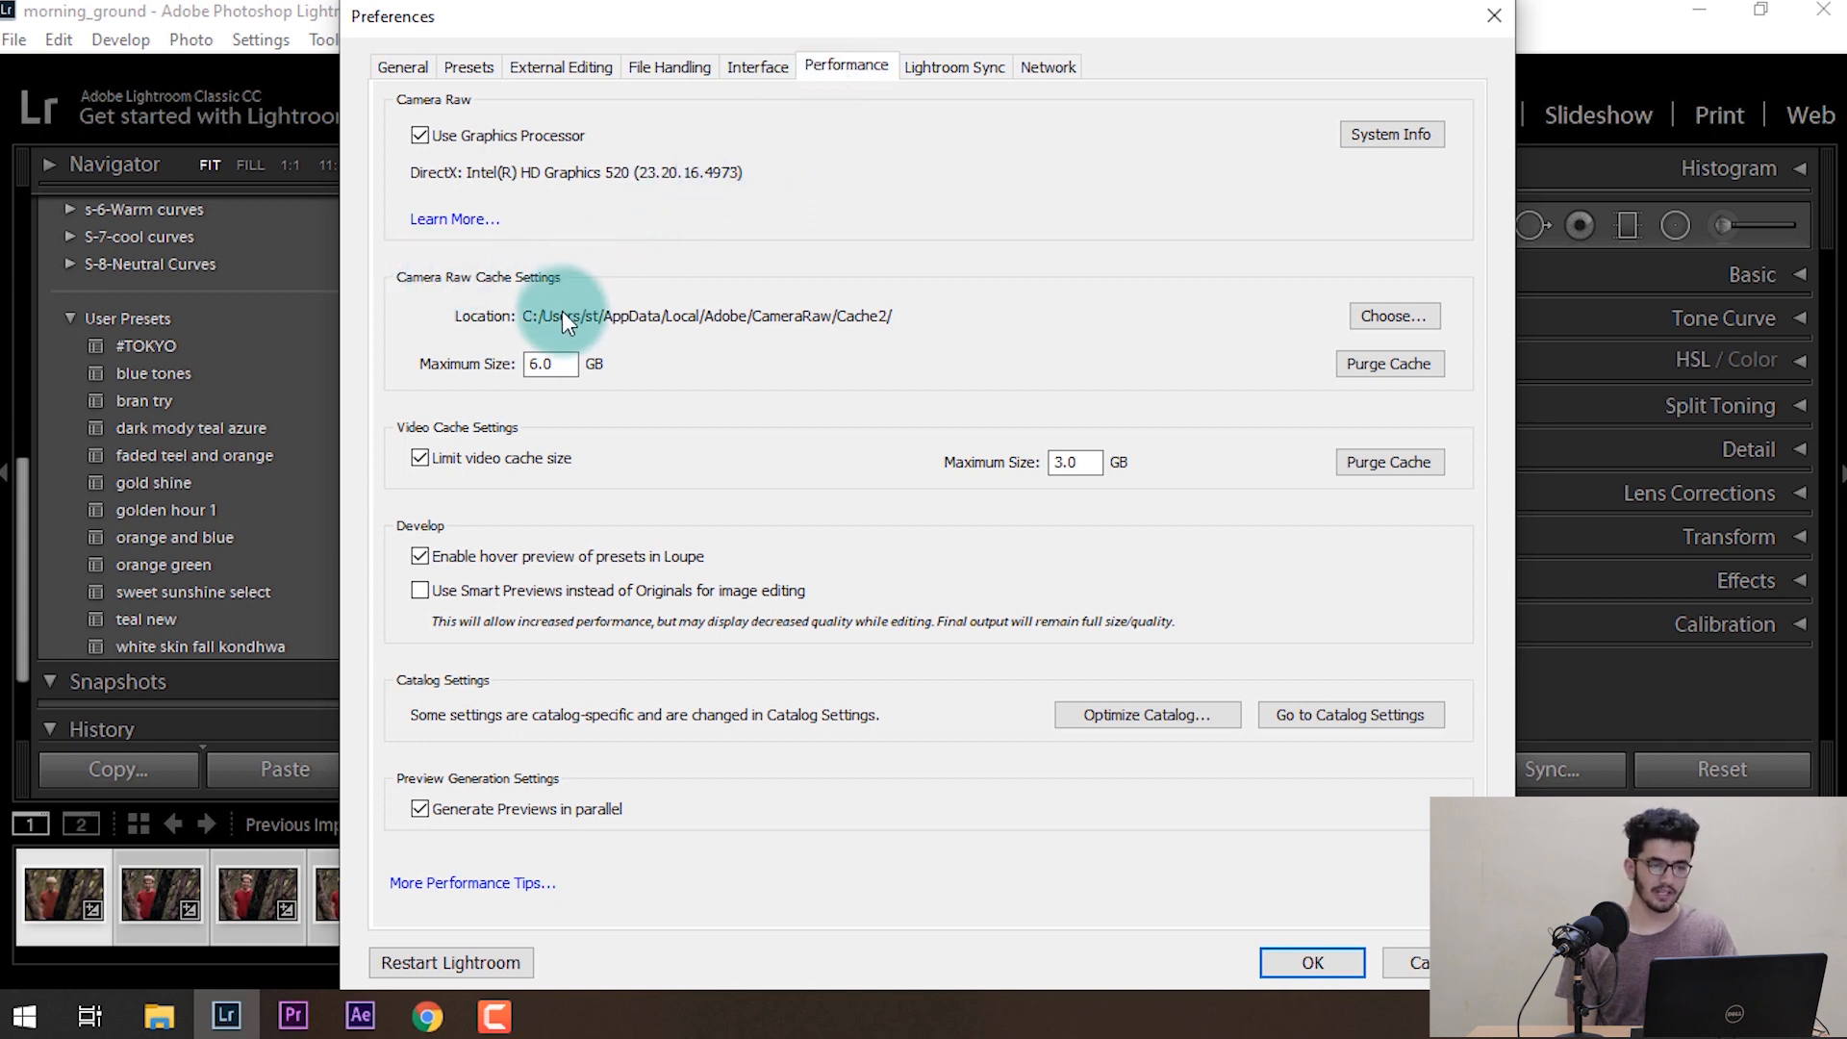
pyautogui.doubleClick(559, 357)
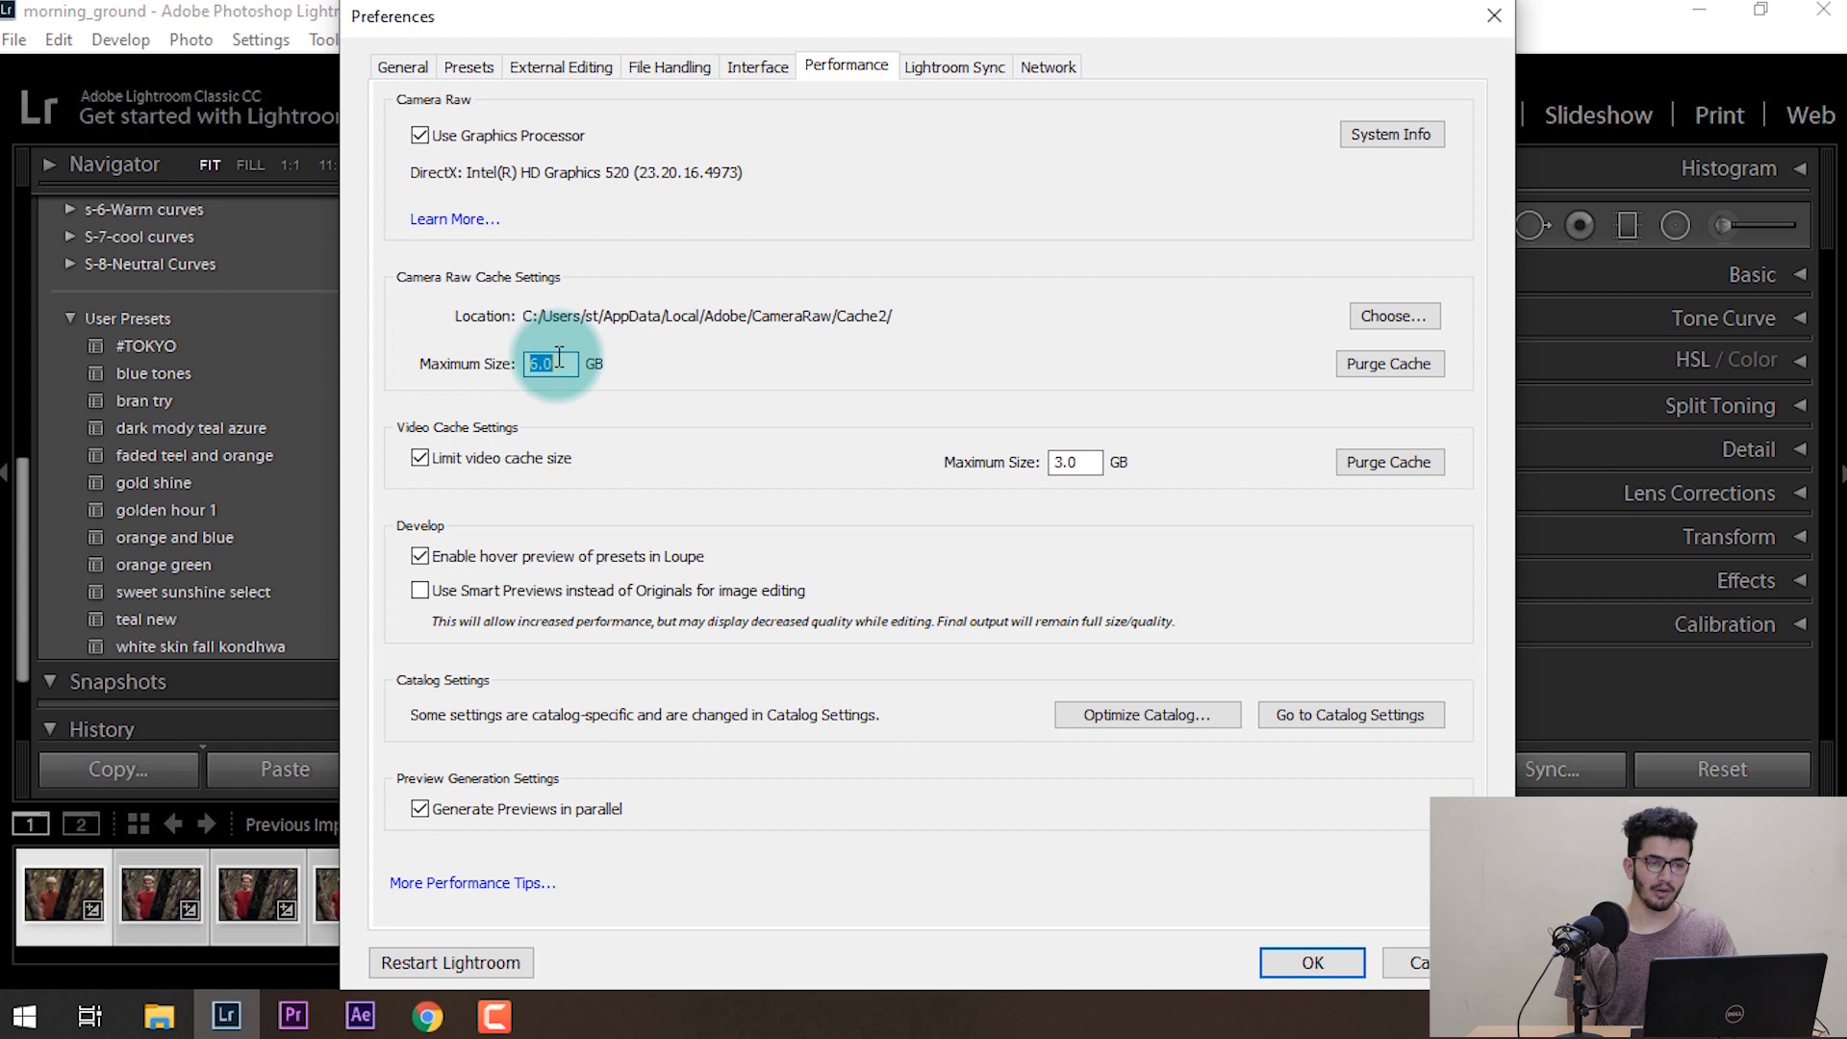
pyautogui.write('8')
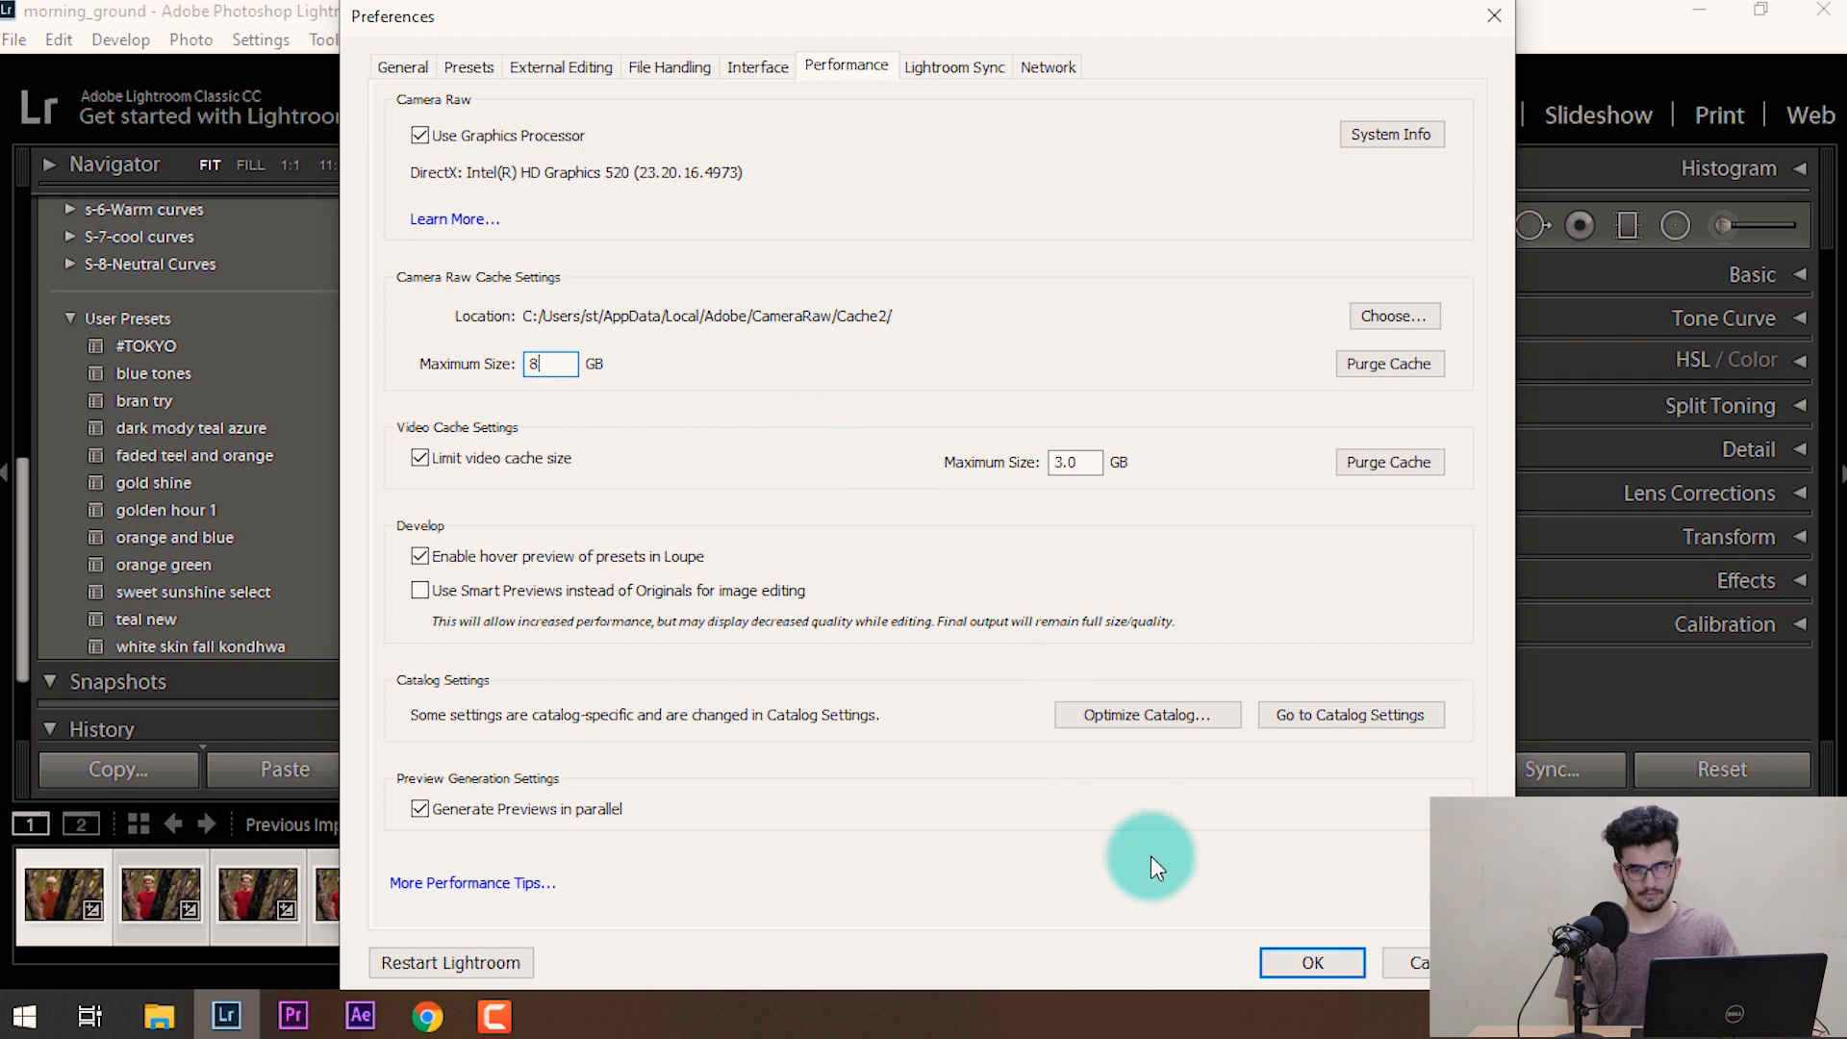
pyautogui.click(1295, 961)
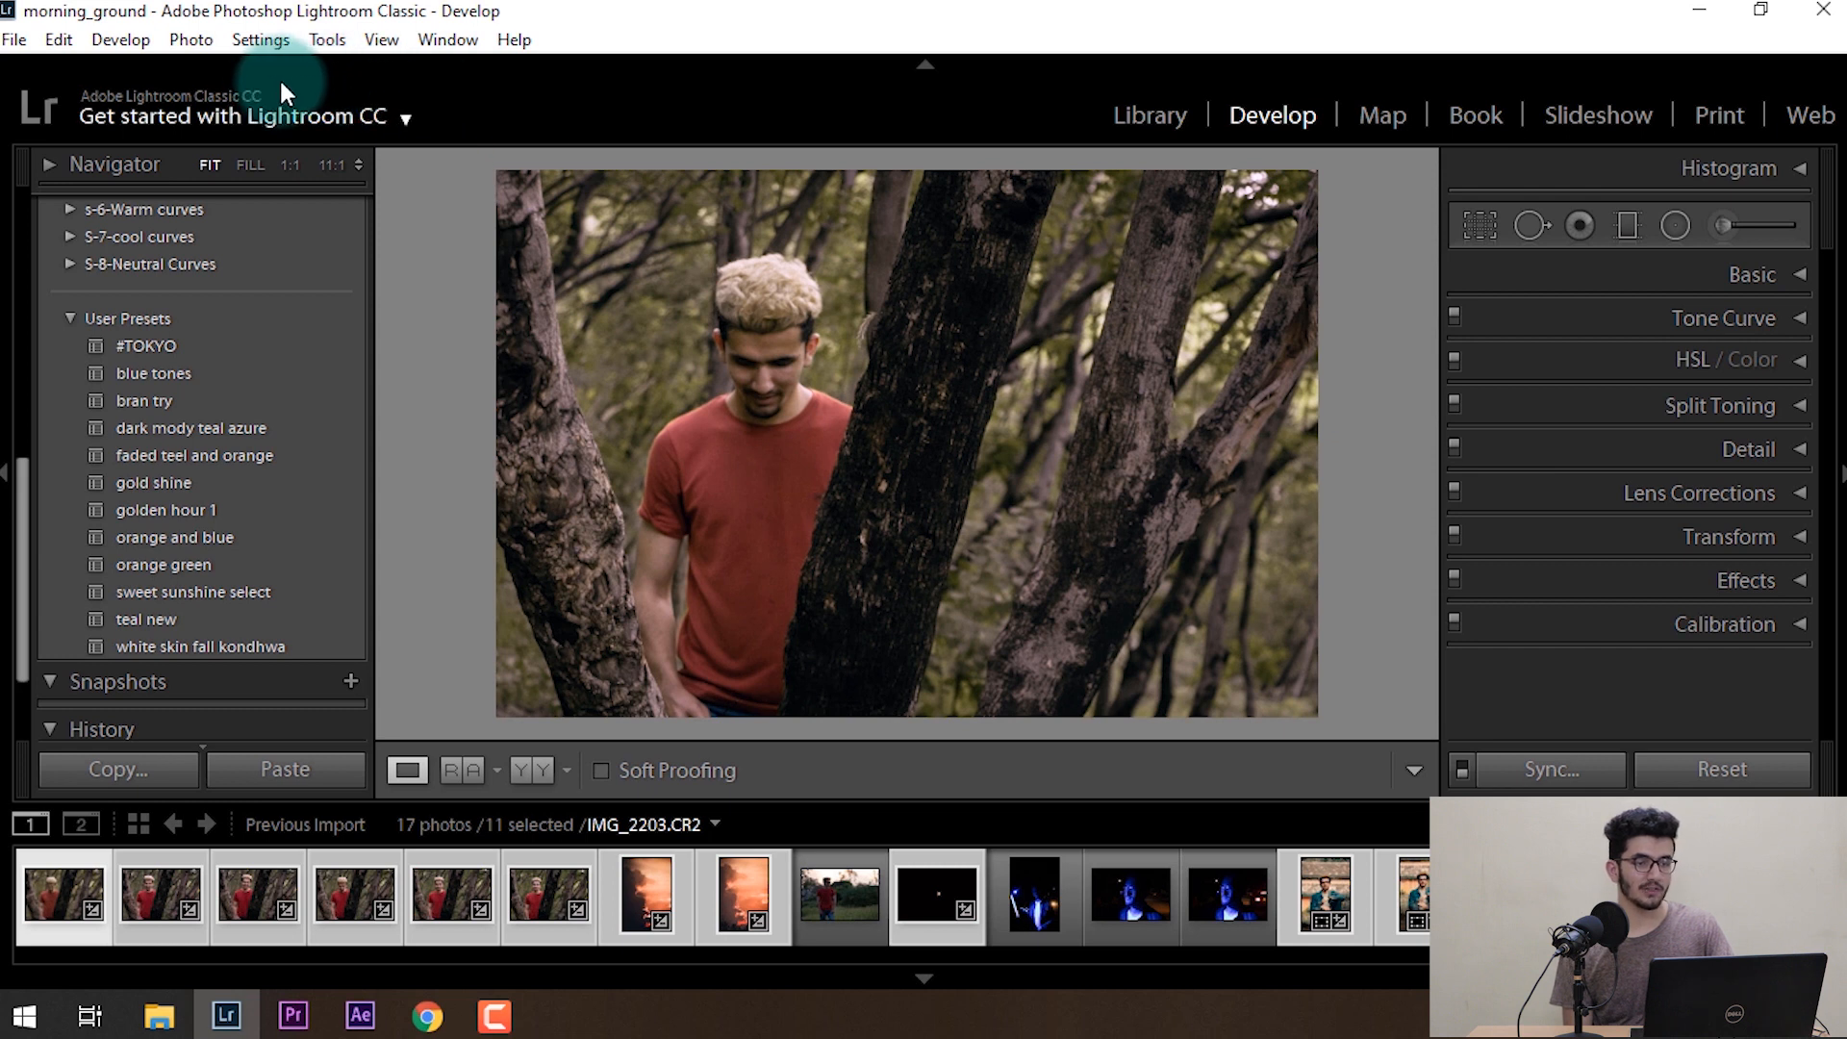
pyautogui.click(421, 118)
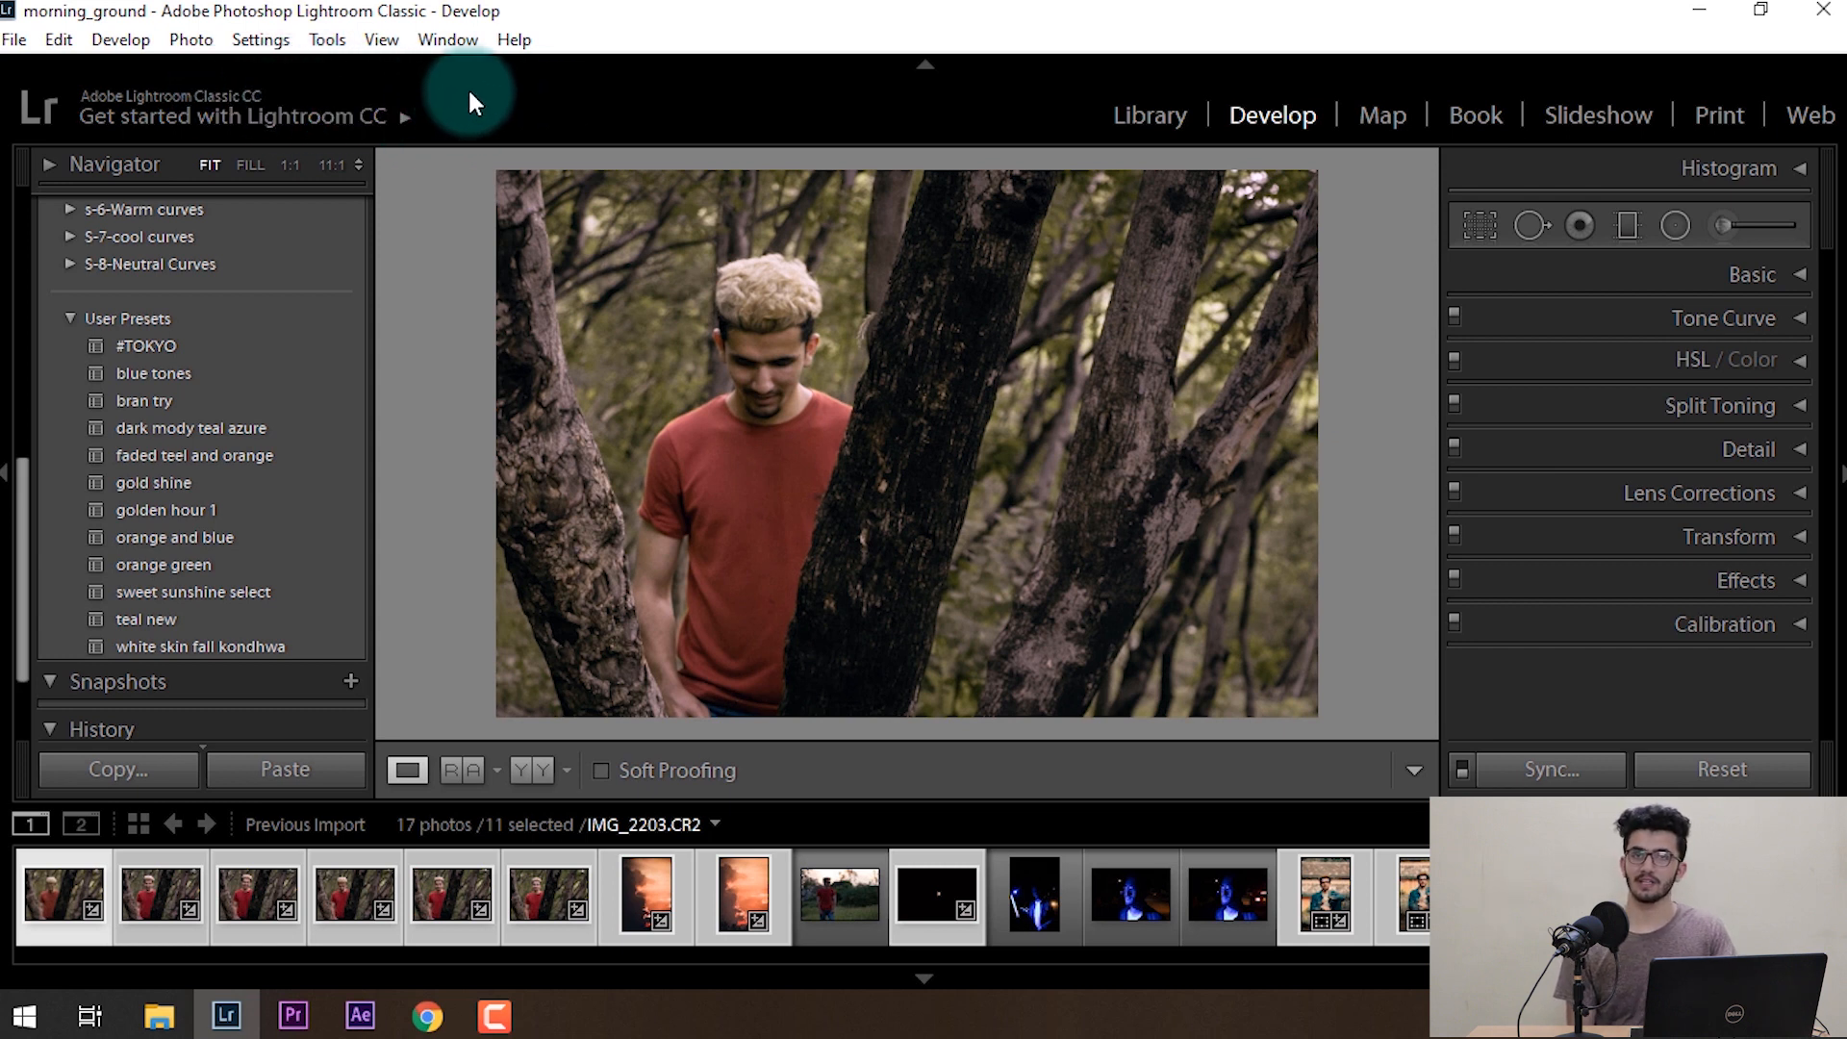